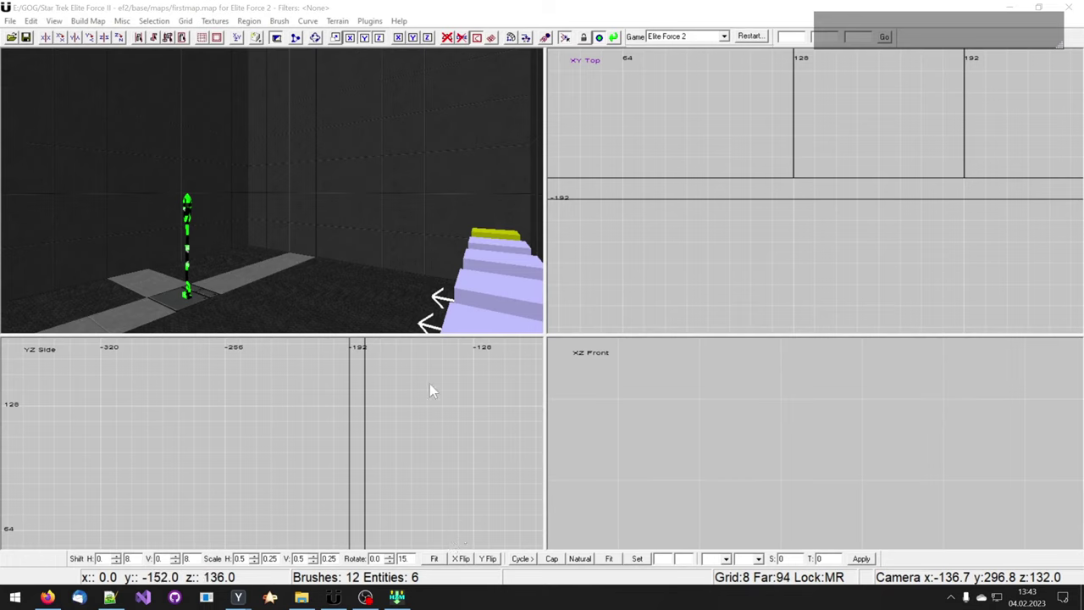
- Duplicate the square floor tile under the green staff and place the copy on the floor beyond it along the Y axis
{"action": "right_click_drag", "start_coordinate": [386, 277], "coordinate": [387, 282]}
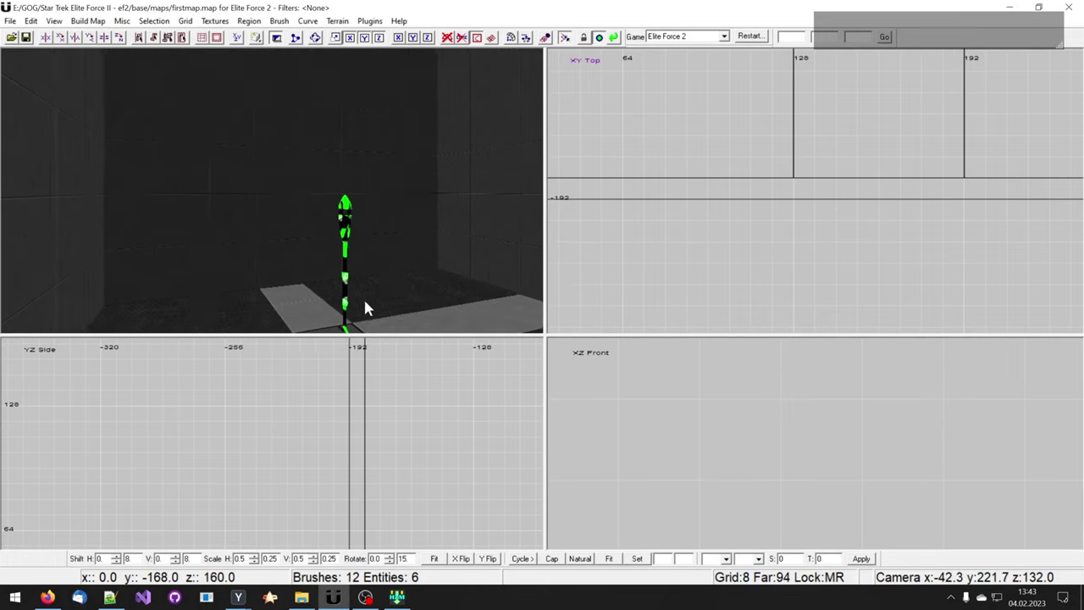
{"action": "right_click_drag", "start_coordinate": [361, 317], "coordinate": [351, 311]}
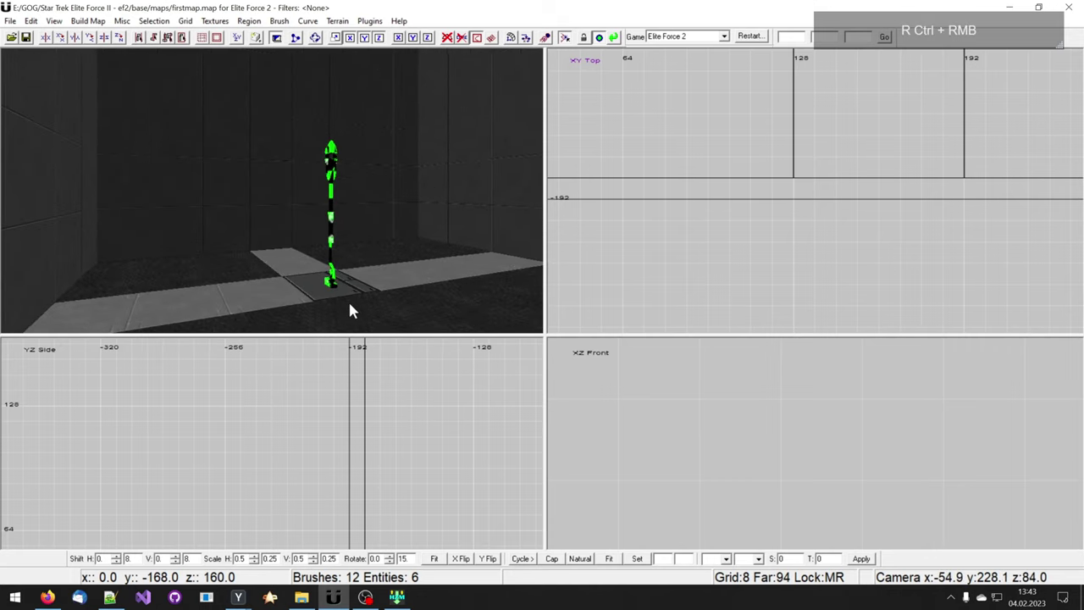
{"action": "left_click", "coordinate": [327, 290], "text": "shift"}
{"action": "scroll", "coordinate": [648, 393], "scroll_direction": "down", "scroll_amount": 1}
{"action": "mouse_move", "coordinate": [648, 393]}
{"action": "right_mouse_down"}
{"action": "mouse_move", "coordinate": [614, 224]}
{"action": "mouse_move", "coordinate": [634, 271]}
{"action": "right_mouse_up"}
{"action": "scroll", "coordinate": [339, 494], "scroll_direction": "down", "scroll_amount": 7}
{"action": "mouse_move", "coordinate": [339, 494]}
{"action": "right_mouse_down"}
{"action": "mouse_move", "coordinate": [373, 402]}
{"action": "mouse_move", "coordinate": [296, 467]}
{"action": "mouse_move", "coordinate": [127, 529]}
{"action": "mouse_move", "coordinate": [118, 489]}
{"action": "right_mouse_up"}
{"action": "scroll", "coordinate": [338, 494], "scroll_direction": "up", "scroll_amount": 5}
{"action": "scroll", "coordinate": [339, 496], "scroll_direction": "up", "scroll_amount": 2}
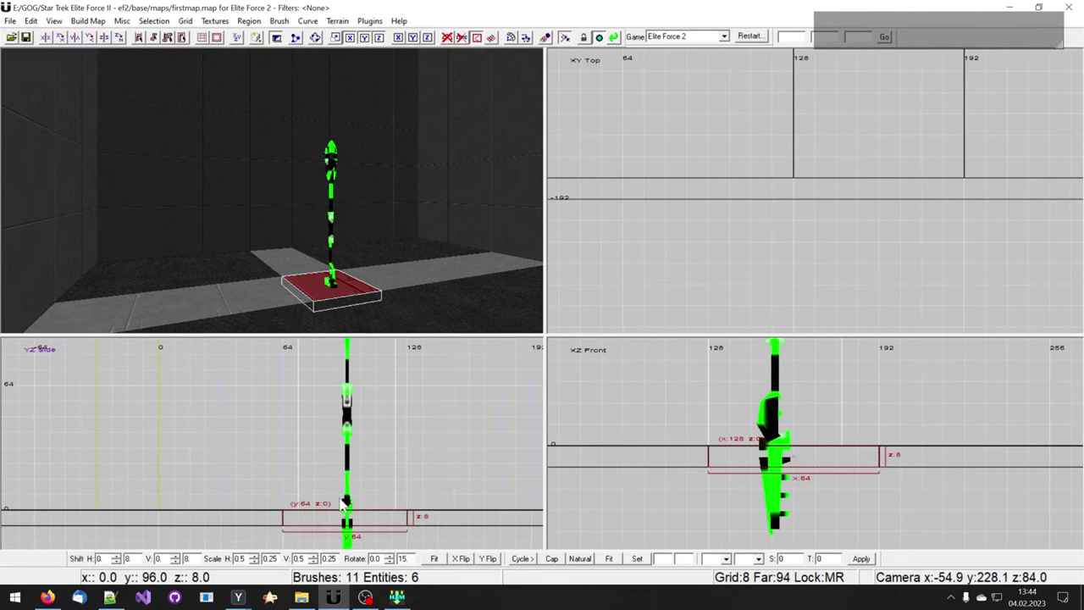
{"action": "right_click_drag", "start_coordinate": [337, 496], "coordinate": [284, 501]}
{"action": "scroll", "coordinate": [747, 273], "scroll_direction": "down", "scroll_amount": 6}
{"action": "mouse_move", "coordinate": [747, 273]}
{"action": "right_mouse_down"}
{"action": "mouse_move", "coordinate": [721, 379]}
{"action": "mouse_move", "coordinate": [664, 469]}
{"action": "right_mouse_up"}
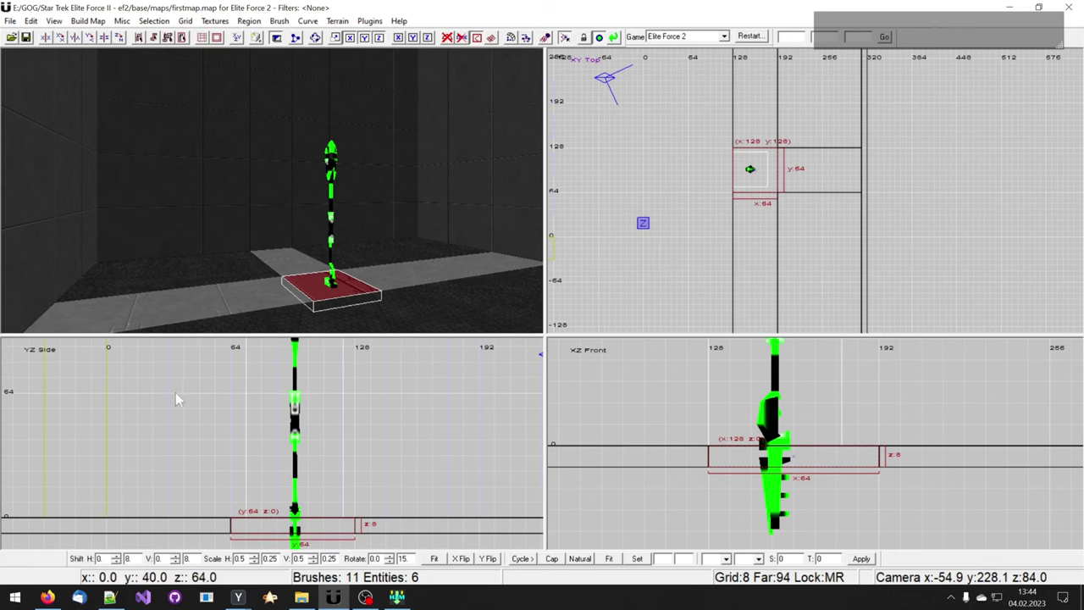
{"action": "key", "text": "space"}
{"action": "mouse_move", "coordinate": [268, 526]}
{"action": "left_mouse_down"}
{"action": "mouse_move", "coordinate": [418, 494]}
{"action": "mouse_move", "coordinate": [442, 495]}
{"action": "mouse_move", "coordinate": [444, 509]}
{"action": "left_mouse_up"}
{"action": "right_click_drag", "start_coordinate": [444, 509], "coordinate": [401, 560]}
- Resize the copied block into a cube measuring 48 units in X, Y and Z
{"action": "left_click_drag", "start_coordinate": [414, 489], "coordinate": [411, 412]}
{"action": "right_click_drag", "start_coordinate": [410, 411], "coordinate": [354, 341]}
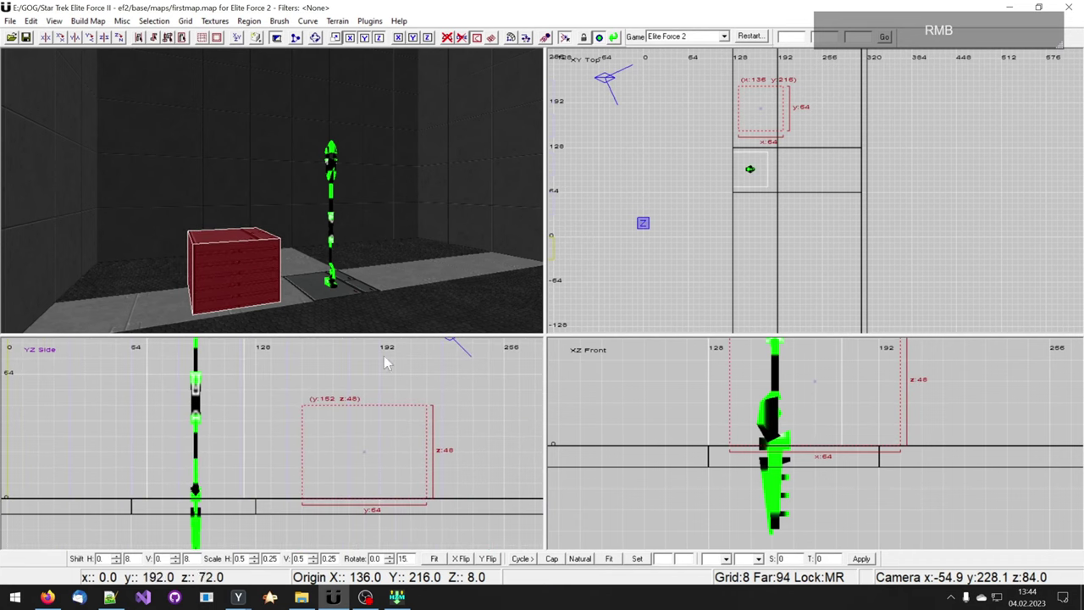
{"action": "right_click_drag", "start_coordinate": [341, 279], "coordinate": [347, 296]}
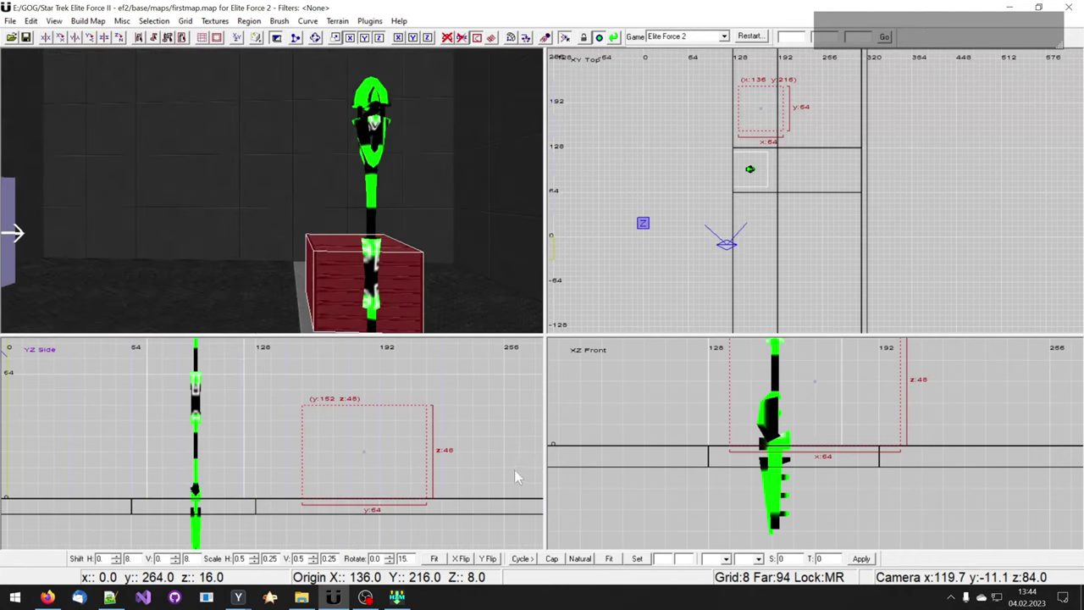
{"action": "left_click_drag", "start_coordinate": [514, 470], "coordinate": [478, 466]}
{"action": "right_click_drag", "start_coordinate": [913, 444], "coordinate": [895, 570]}
{"action": "right_click_drag", "start_coordinate": [872, 170], "coordinate": [874, 212]}
{"action": "scroll", "coordinate": [864, 182], "scroll_direction": "up", "scroll_amount": 3}
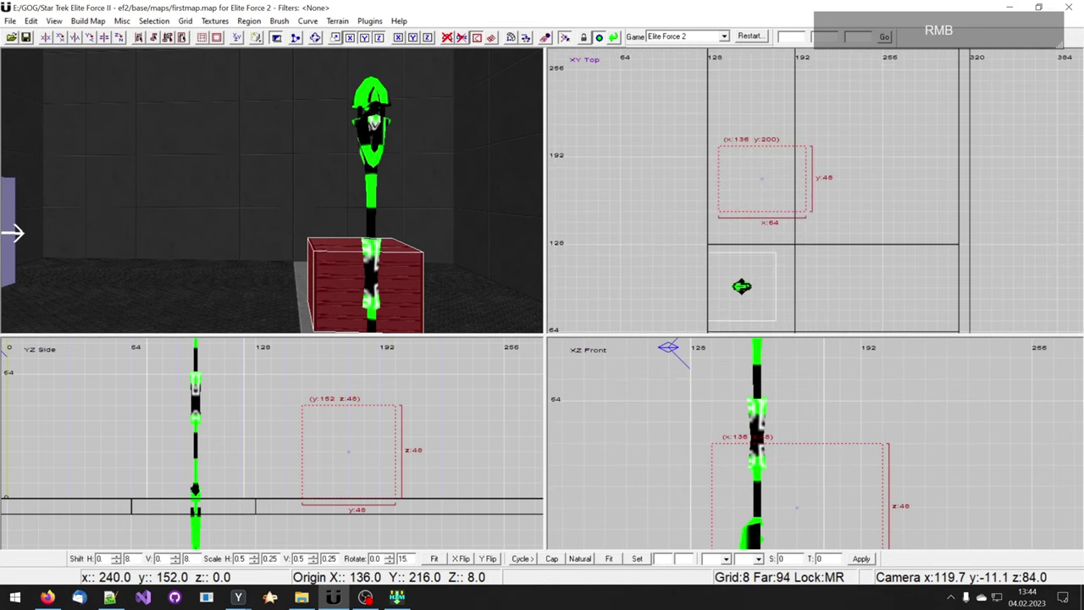
{"action": "left_click_drag", "start_coordinate": [865, 182], "coordinate": [847, 190]}
- Load the klingon texture set and apply kbox1 to all faces of the cube
{"action": "right_click_drag", "start_coordinate": [359, 218], "coordinate": [330, 172]}
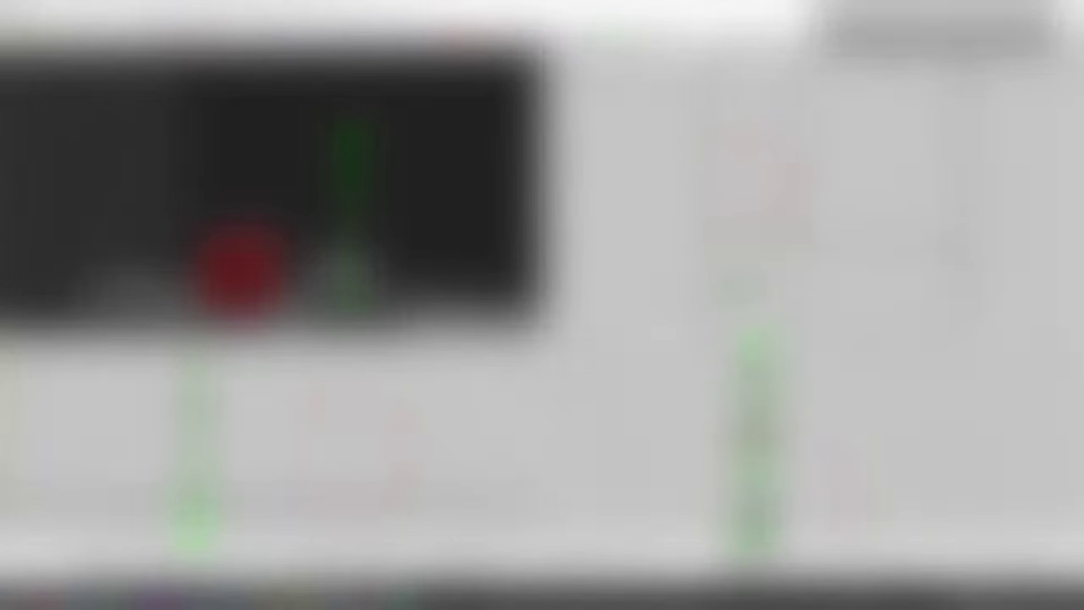
{"action": "left_click", "coordinate": [216, 21]}
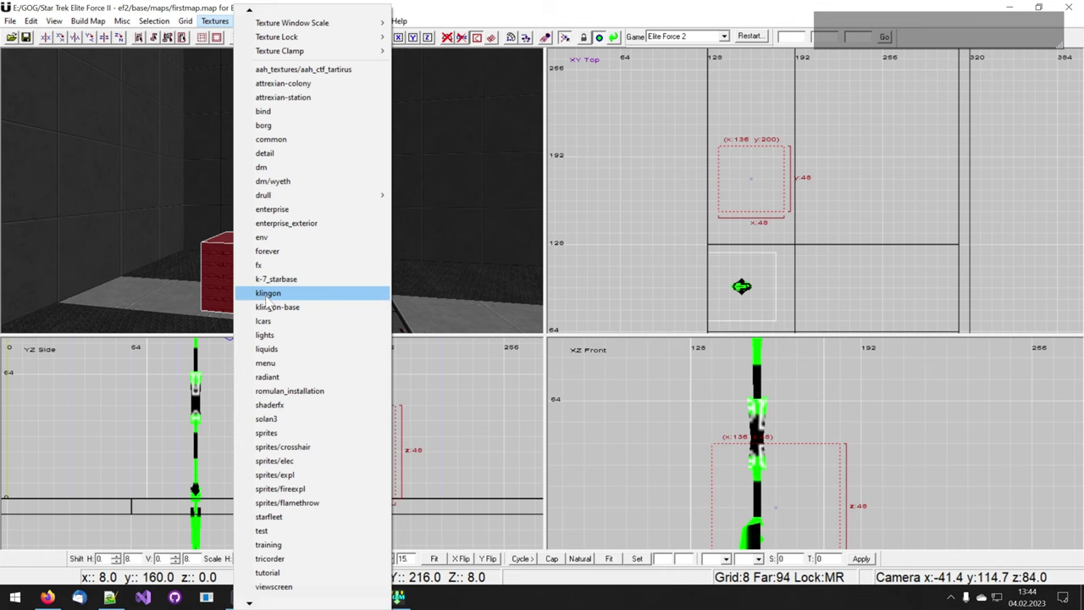
{"action": "left_click", "coordinate": [280, 307]}
{"action": "scroll", "coordinate": [793, 330], "scroll_direction": "down", "scroll_amount": 8}
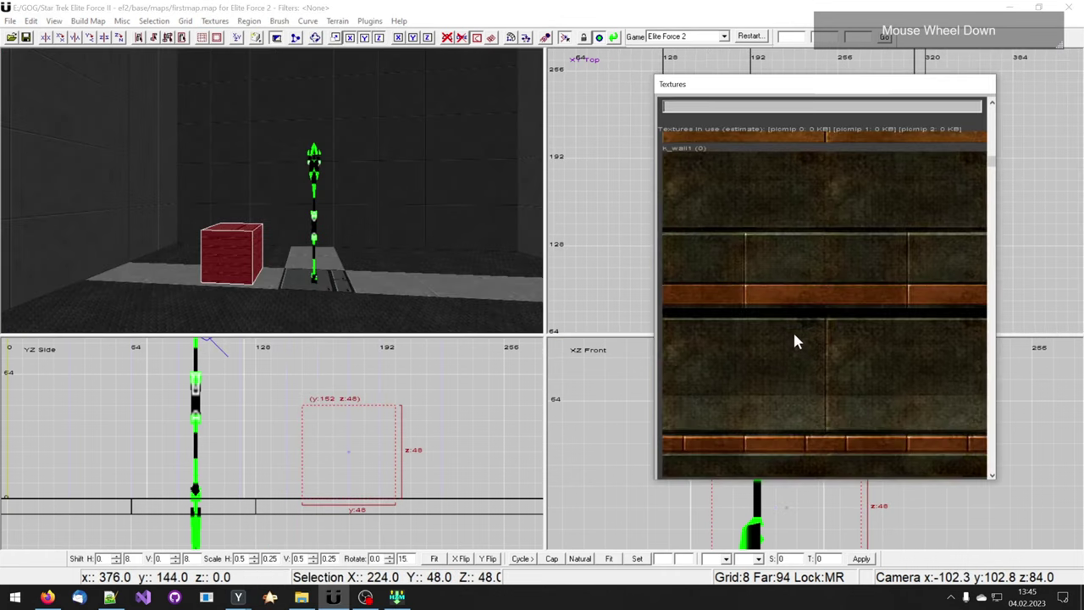
{"action": "scroll", "coordinate": [820, 356], "scroll_direction": "down", "scroll_amount": 3}
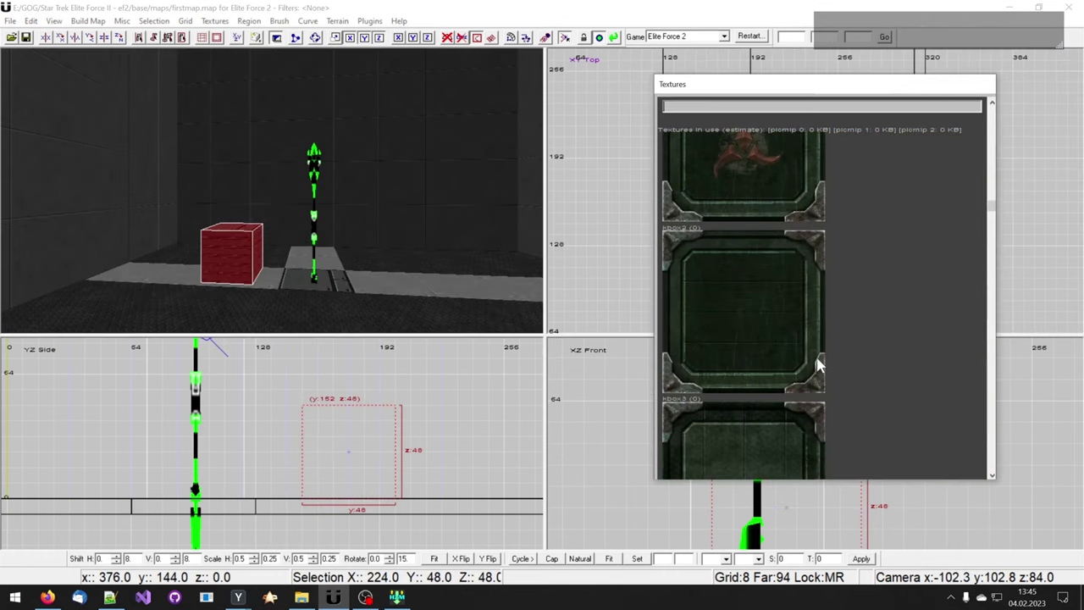
{"action": "scroll", "coordinate": [786, 352], "scroll_direction": "up", "scroll_amount": 2}
{"action": "right_click", "coordinate": [370, 250]}
{"action": "right_click_drag", "start_coordinate": [370, 245], "coordinate": [369, 249]}
{"action": "left_click", "coordinate": [736, 310]}
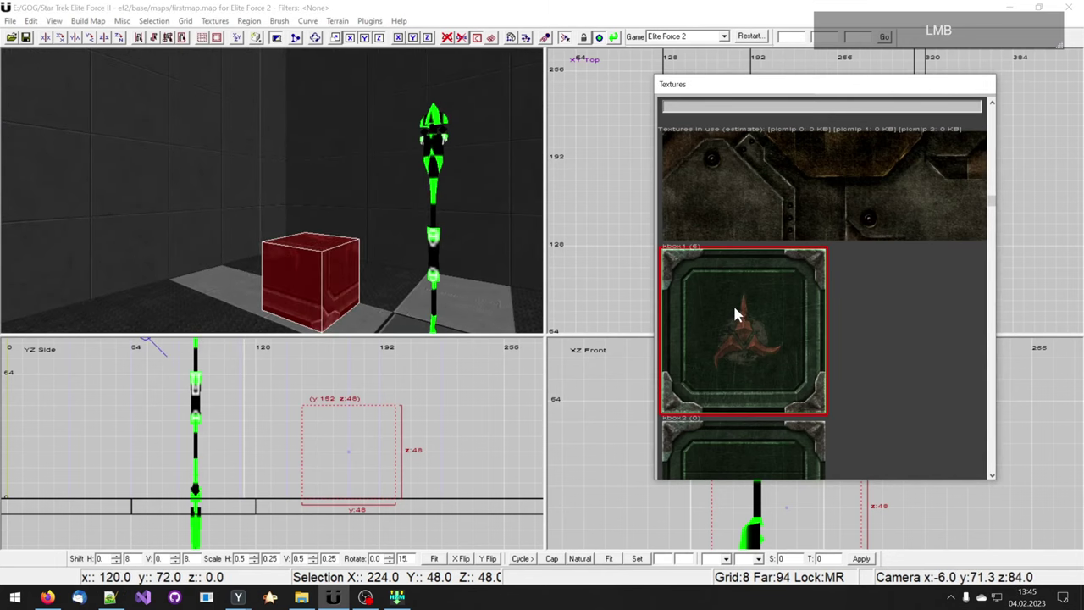
- Fit the kbox1 texture to the cube's faces and deselect the cube
{"action": "right_click_drag", "start_coordinate": [467, 239], "coordinate": [407, 260]}
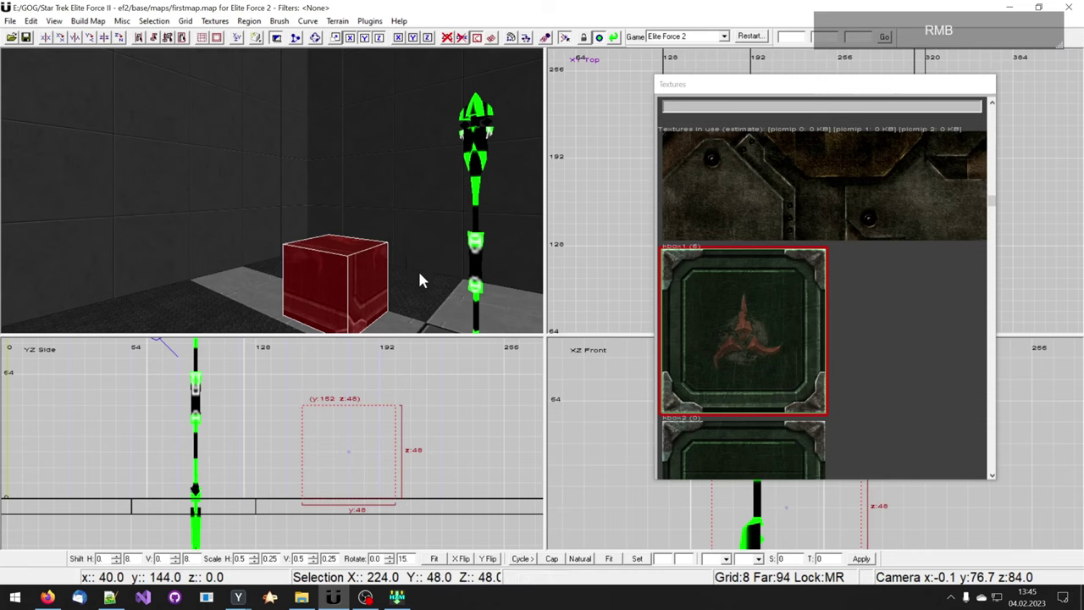
{"action": "left_click", "coordinate": [433, 558]}
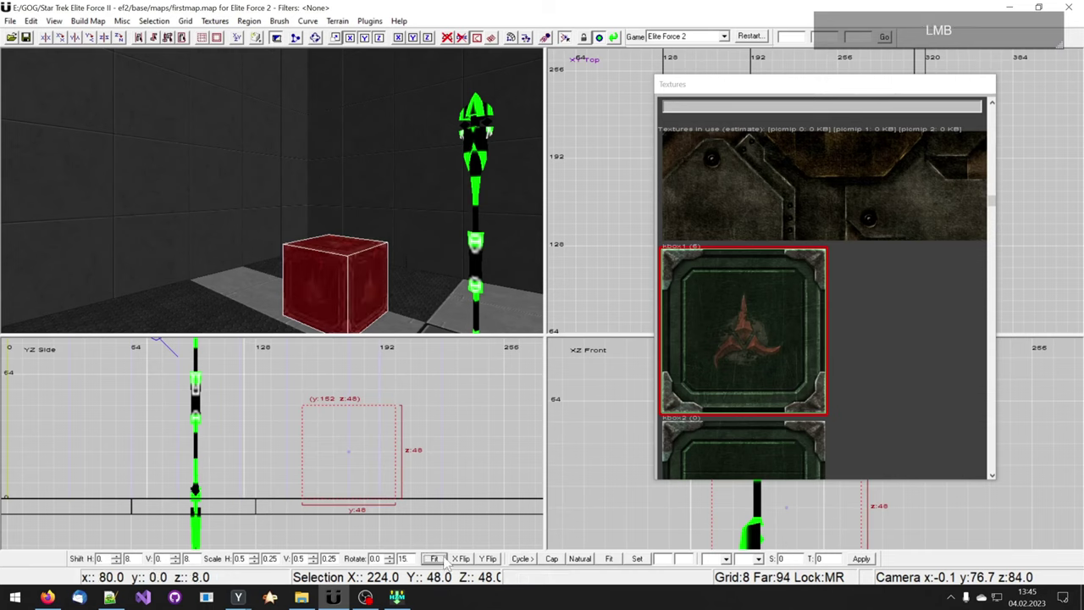
{"action": "right_click_drag", "start_coordinate": [433, 266], "coordinate": [350, 256]}
{"action": "key", "text": "Escape"}
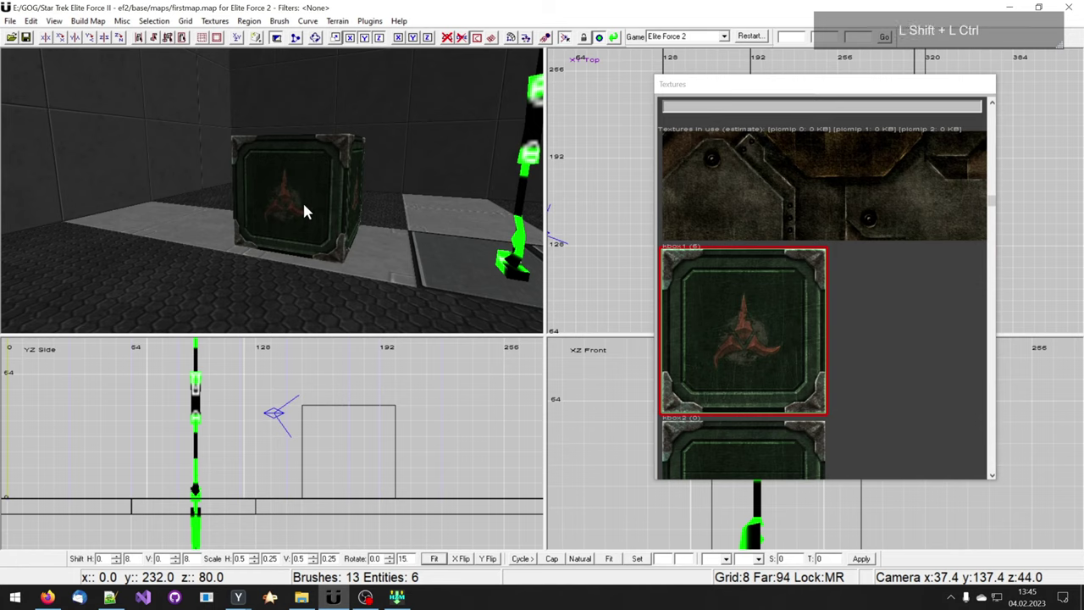
- Apply the kbox2 texture to one side face of the crate and fit it to that face
{"action": "left_click", "coordinate": [304, 204], "text": "ctrl+shift"}
{"action": "right_click_drag", "start_coordinate": [304, 204], "coordinate": [604, 257], "text": "ctrl"}
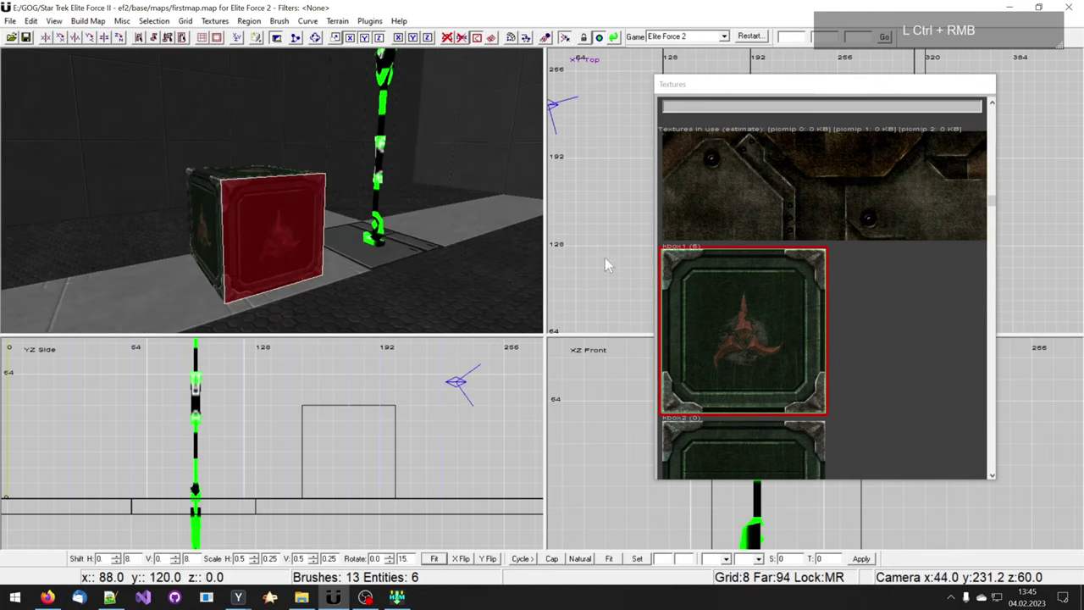
{"action": "scroll", "coordinate": [895, 326], "scroll_direction": "down", "scroll_amount": 2}
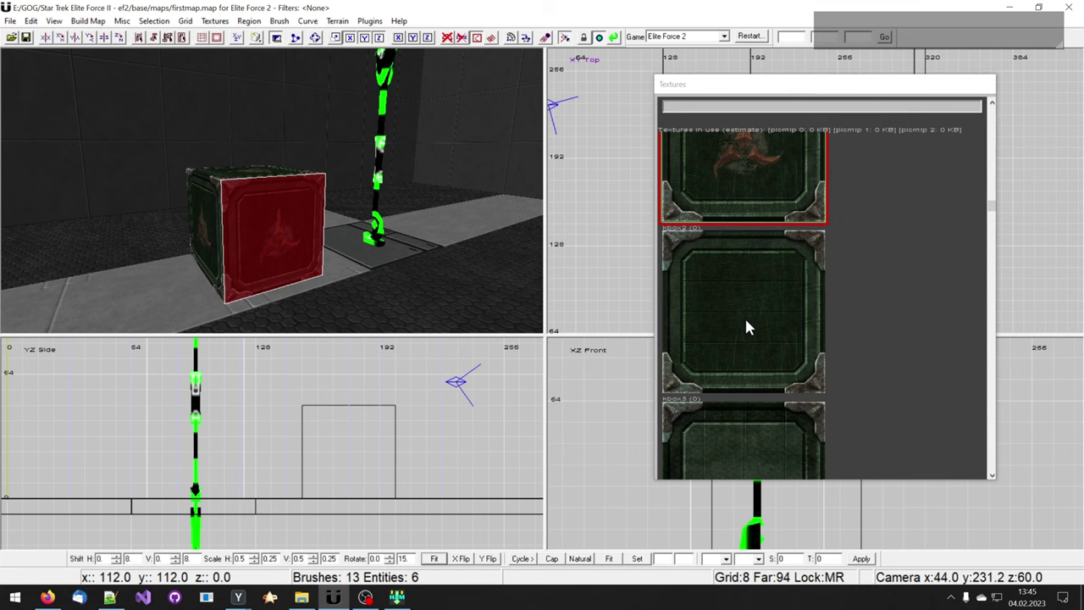
{"action": "left_click", "coordinate": [747, 322]}
{"action": "left_click", "coordinate": [437, 559]}
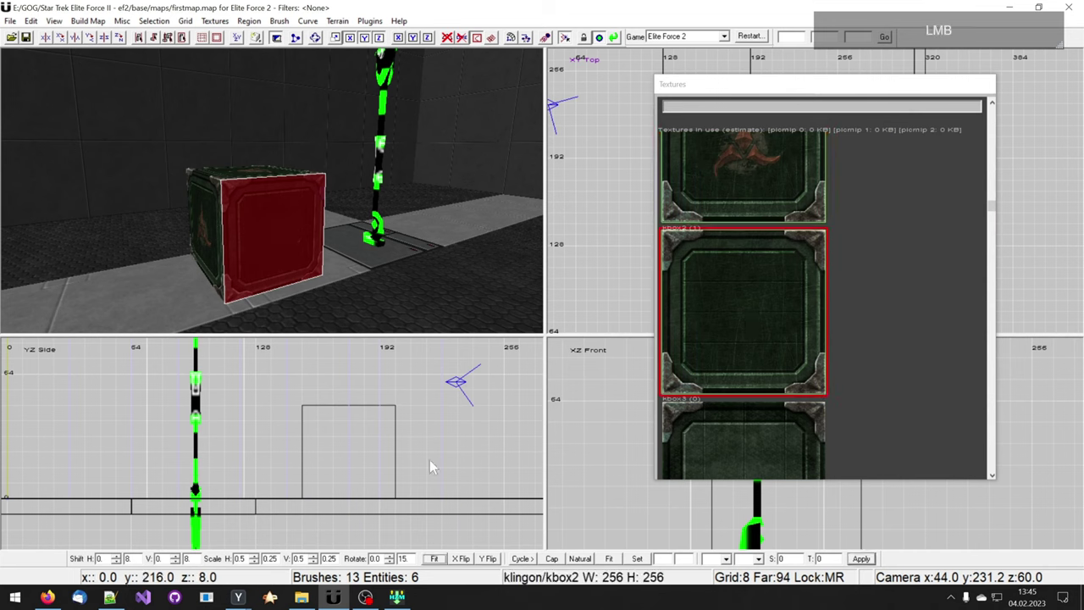
{"action": "right_click_drag", "start_coordinate": [263, 208], "coordinate": [293, 241]}
{"action": "key", "text": "Escape"}
- Apply the kbox3 texture to the crate side facing away from the staff and fit it to that face
{"action": "left_click", "coordinate": [258, 284], "text": "ctrl+shift"}
{"action": "left_click", "coordinate": [721, 453]}
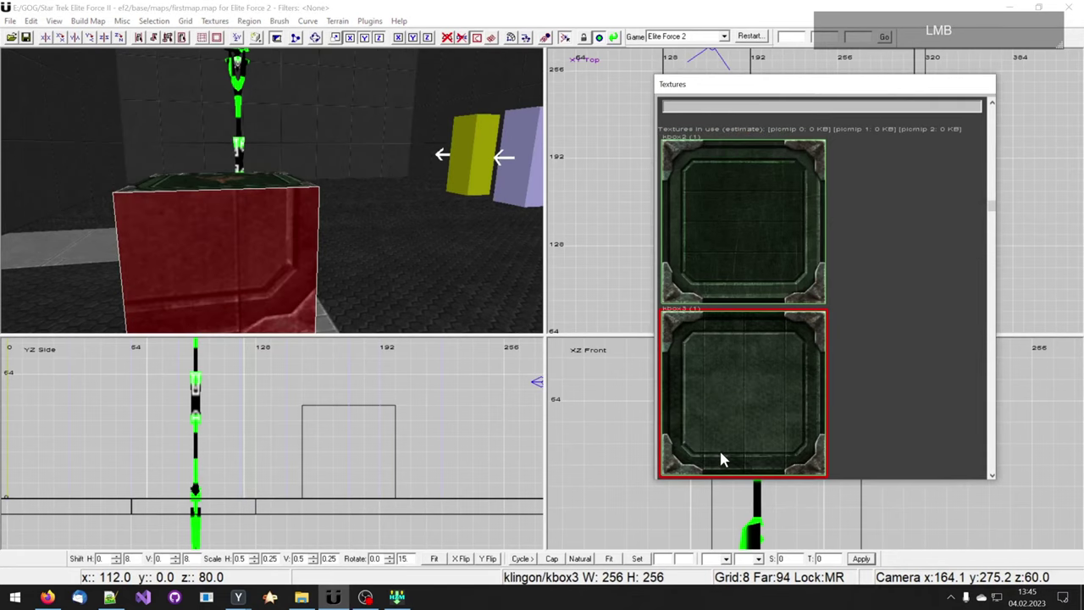
{"action": "left_click", "coordinate": [434, 559]}
{"action": "key", "text": "Escape"}
- Apply the lettered kbox4 texture to the crate side facing the staff
{"action": "right_click_drag", "start_coordinate": [320, 276], "coordinate": [382, 278]}
{"action": "scroll", "coordinate": [741, 280], "scroll_direction": "down", "scroll_amount": 5}
{"action": "right_click_drag", "start_coordinate": [474, 225], "coordinate": [285, 273]}
{"action": "left_click", "coordinate": [285, 274], "text": "ctrl+shift"}
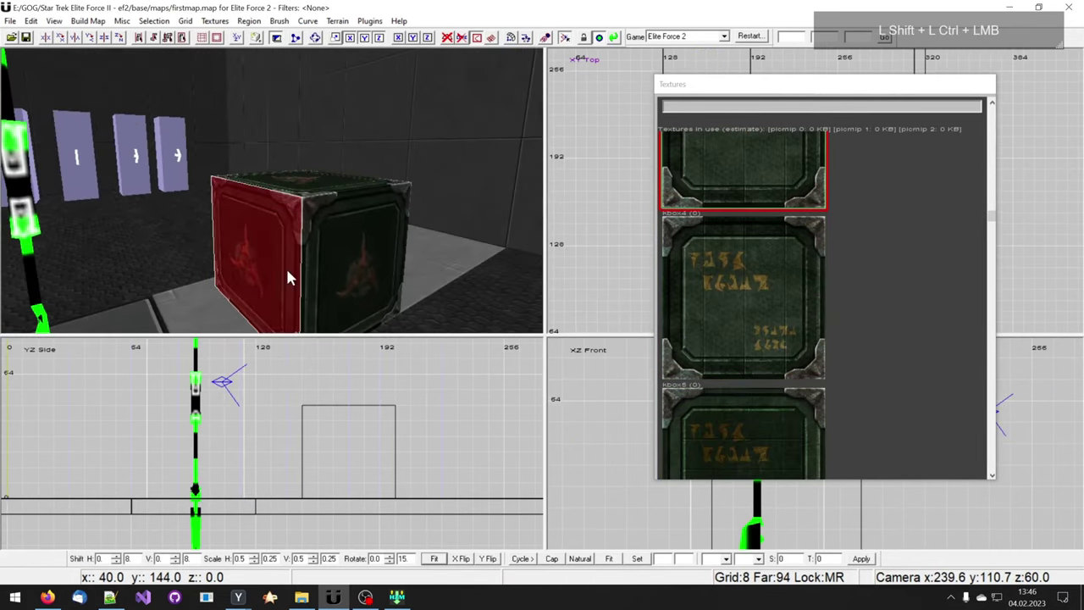
{"action": "left_click", "coordinate": [711, 296]}
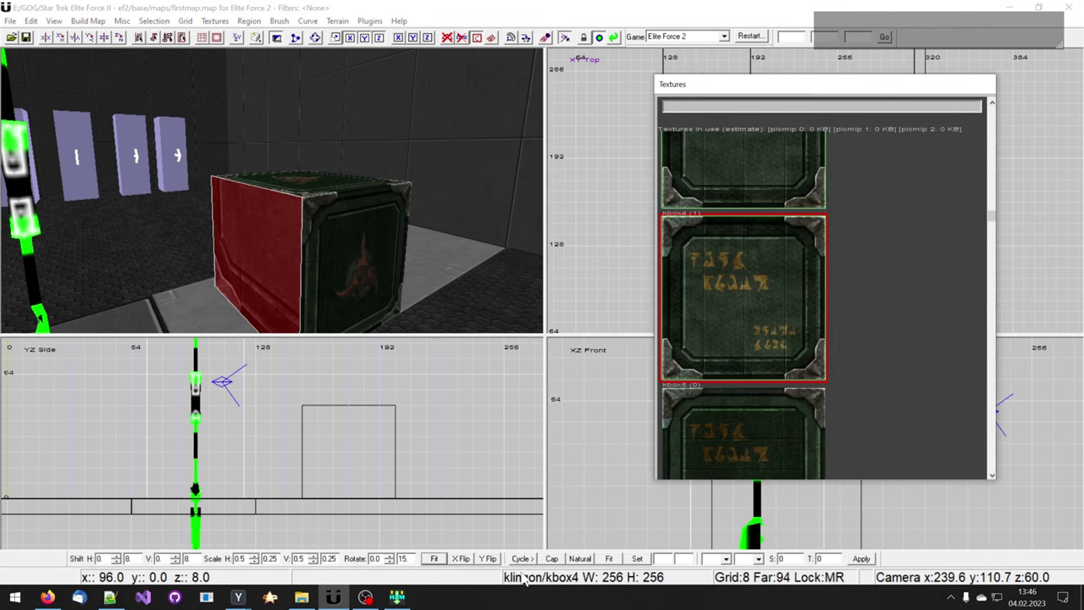
- Apply the darker lettered crate texture that follows kbox4 to the last side still showing the red emblem
{"action": "right_click_drag", "start_coordinate": [407, 271], "coordinate": [313, 266]}
{"action": "left_click", "coordinate": [312, 266], "text": "ctrl+shift"}
{"action": "scroll", "coordinate": [781, 310], "scroll_direction": "down", "scroll_amount": 2}
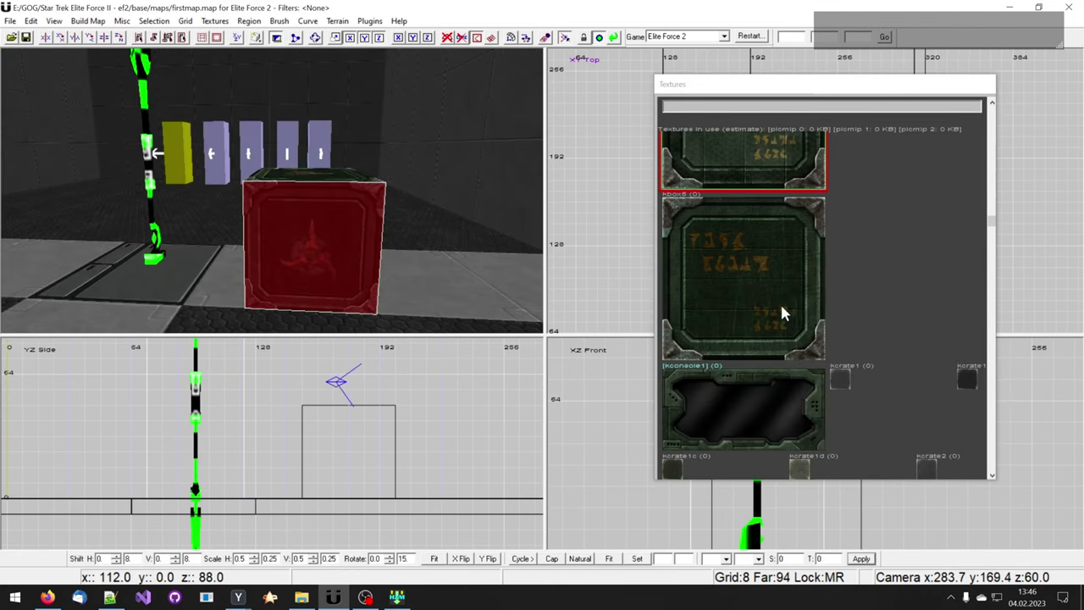
{"action": "left_click", "coordinate": [782, 310]}
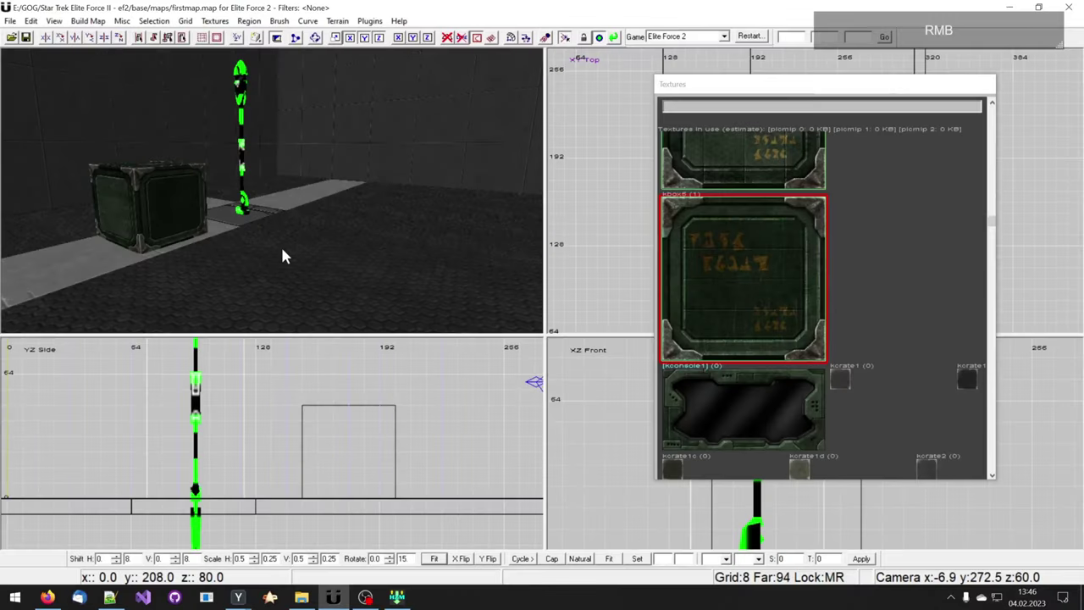
- Apply the caulk texture to every face of the floor tile under the green staff except its top face
{"action": "left_click", "coordinate": [262, 221], "text": "shift"}
{"action": "right_click_drag", "start_coordinate": [263, 222], "coordinate": [265, 228]}
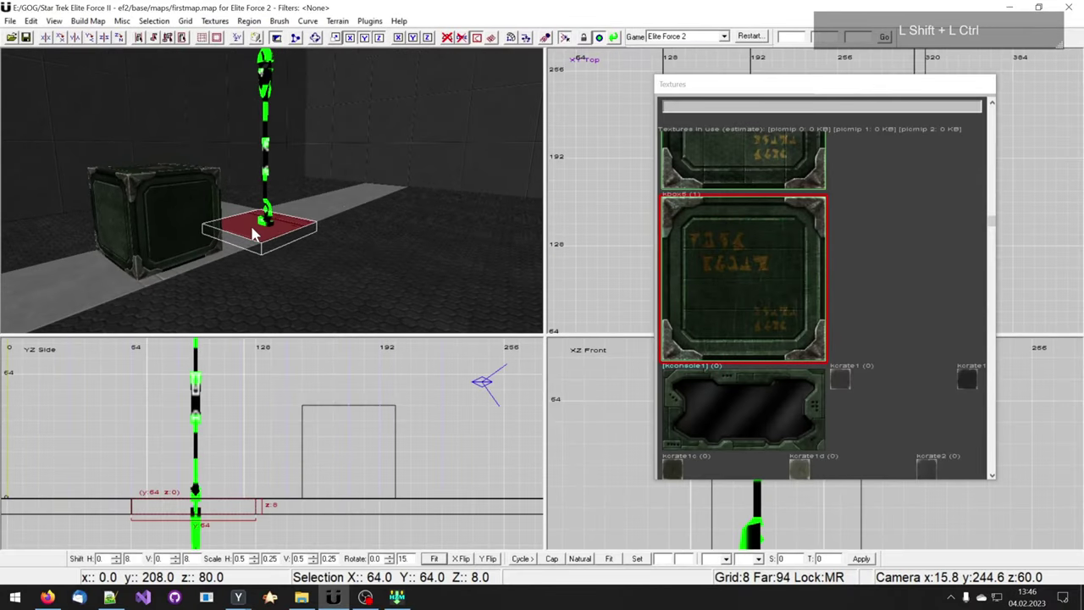
{"action": "left_click", "coordinate": [236, 234], "text": "ctrl+shift"}
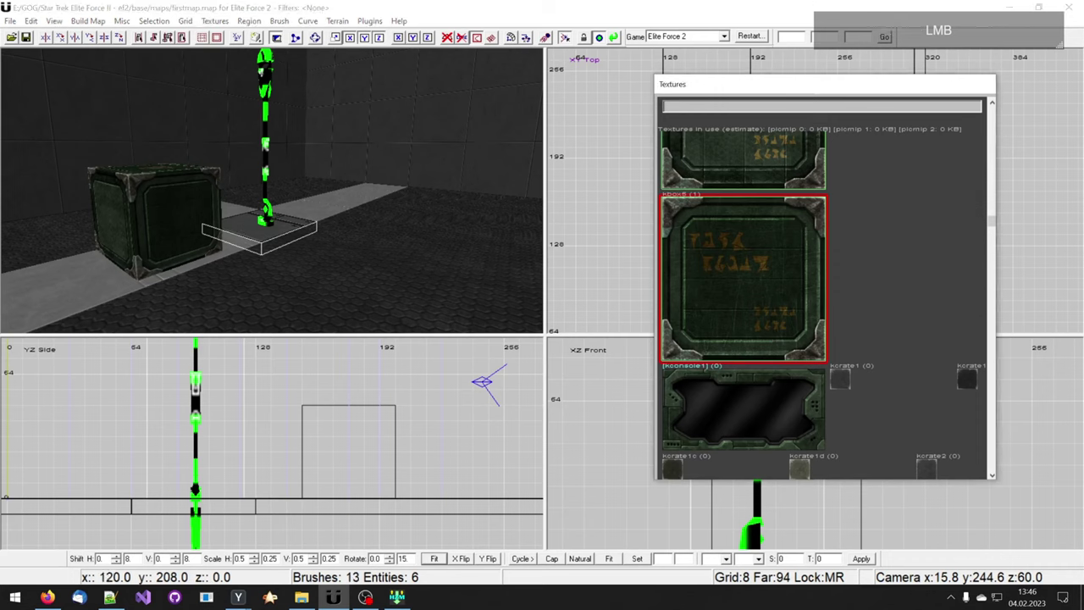
{"action": "right_click_drag", "start_coordinate": [336, 213], "coordinate": [338, 220], "text": "ctrl"}
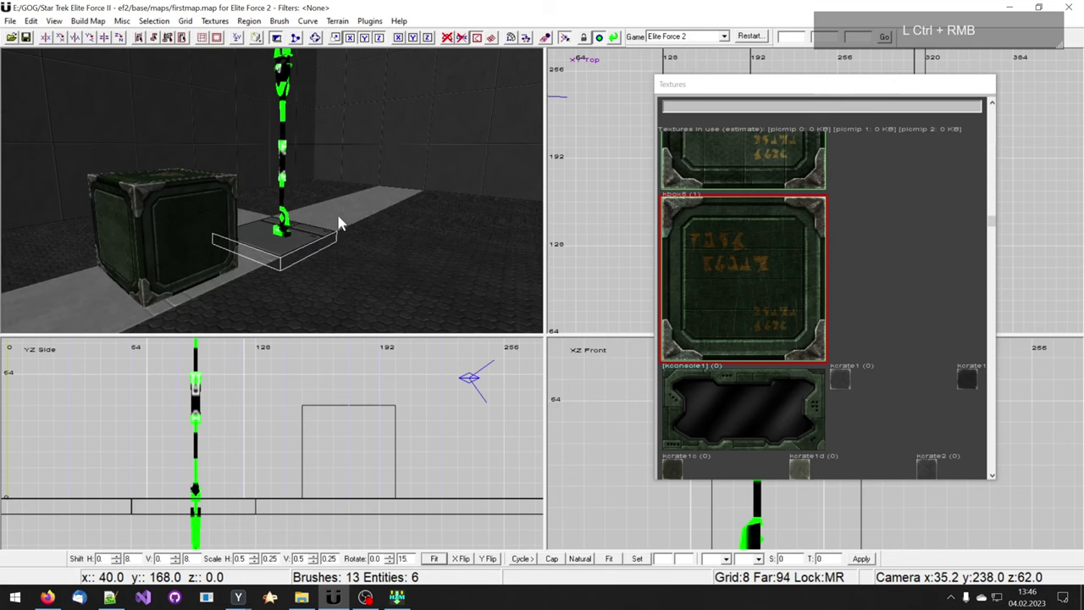
{"action": "left_click", "coordinate": [675, 106]}
{"action": "type", "text": "ca"}
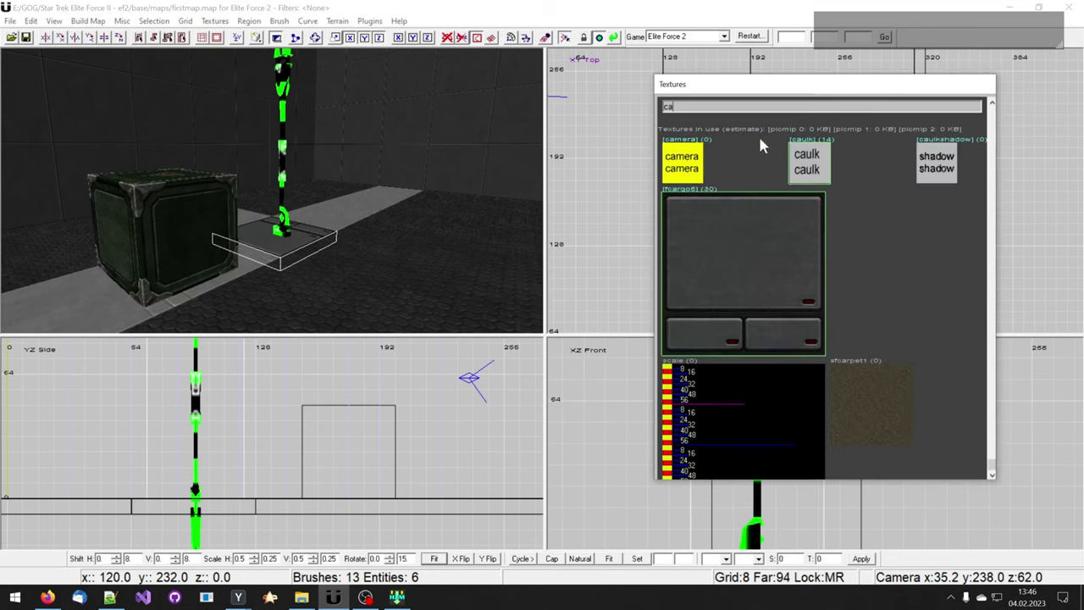
{"action": "left_click", "coordinate": [811, 169]}
{"action": "right_click_drag", "start_coordinate": [425, 239], "coordinate": [426, 228], "text": "ctrl"}
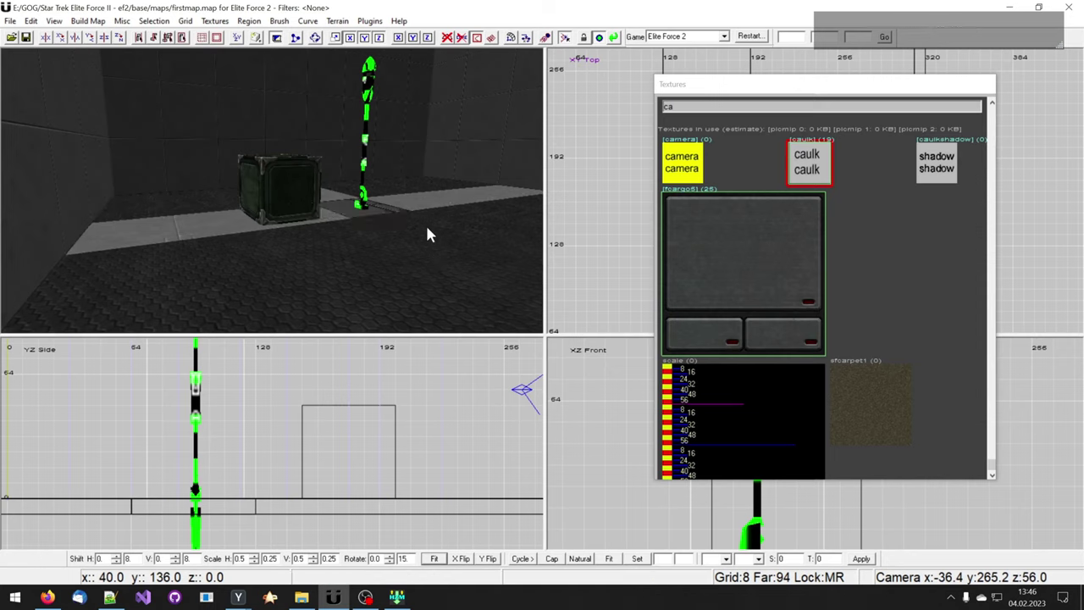
- Hide the floor strip under the crate and the adjoining floor to expose the crate's underside
{"action": "left_click", "coordinate": [206, 235], "text": "shift"}
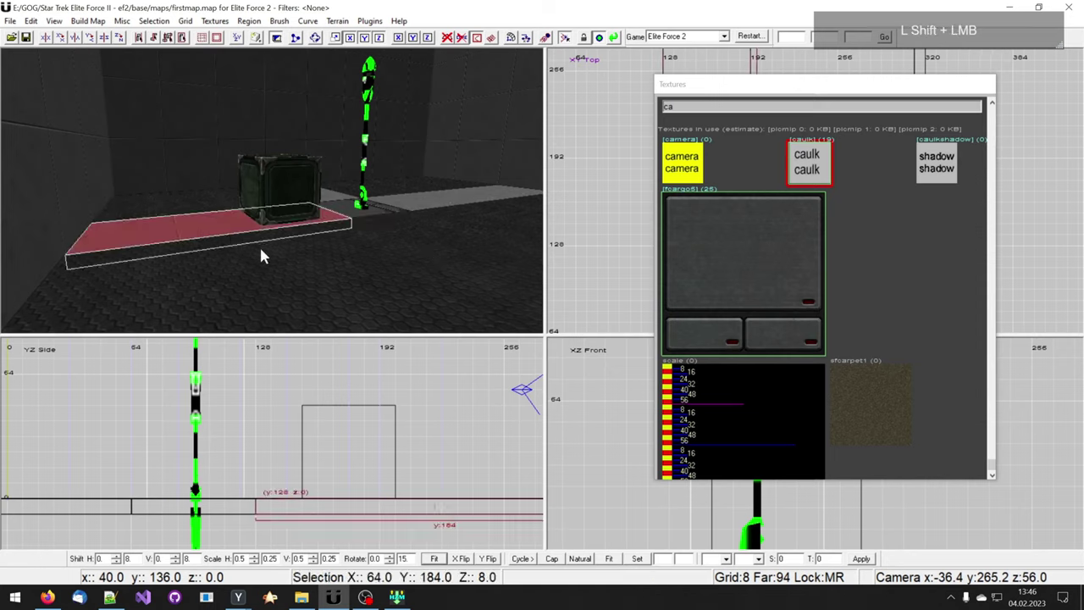
{"action": "key", "text": "Escape"}
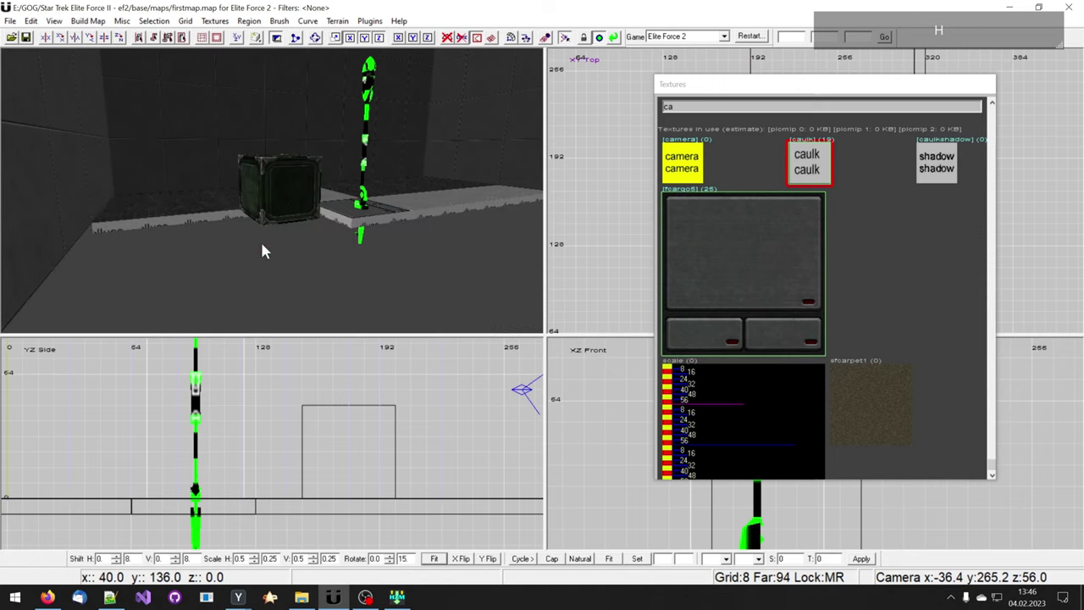
{"action": "right_click_drag", "start_coordinate": [263, 251], "coordinate": [269, 252], "text": "ctrl"}
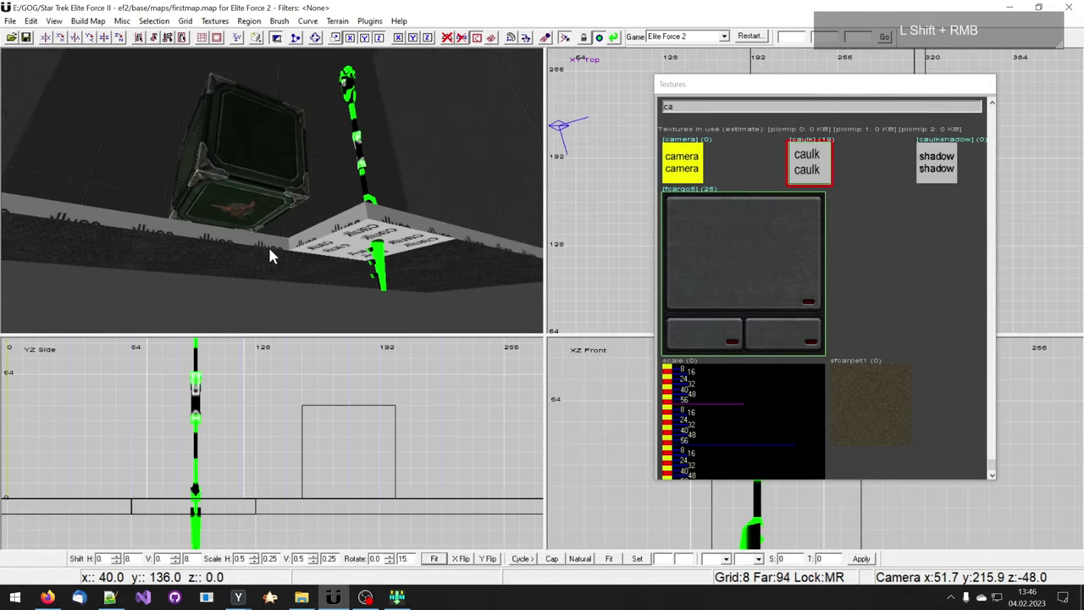
- Apply the caulk texture to the crate's bottom face and deselect it
{"action": "left_click", "coordinate": [252, 218], "text": "ctrl+shift"}
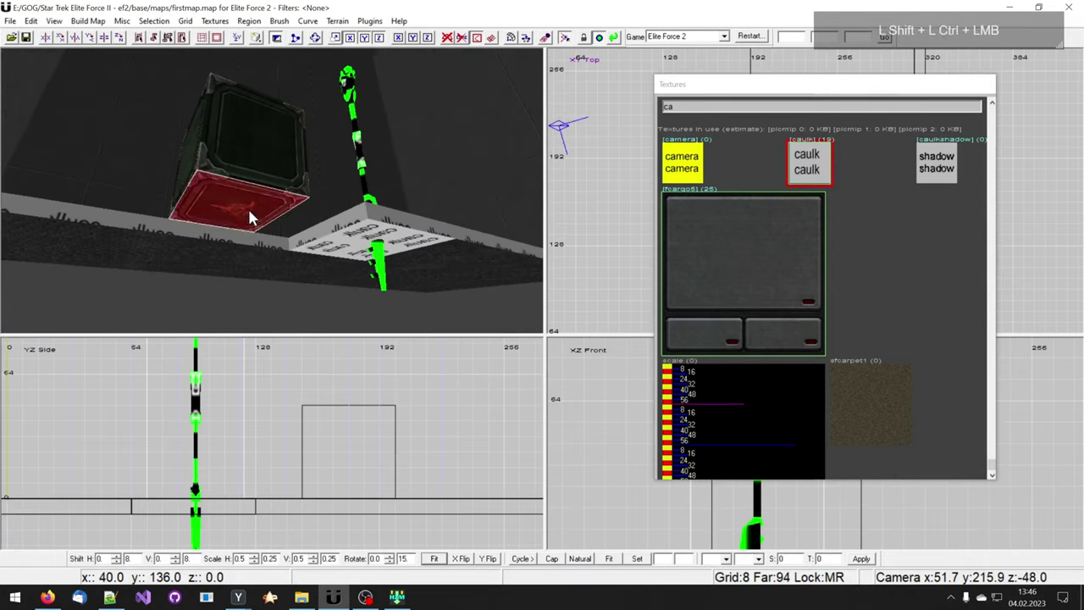
{"action": "left_click", "coordinate": [811, 172]}
{"action": "right_click_drag", "start_coordinate": [438, 295], "coordinate": [401, 292]}
{"action": "key", "text": "Escape"}
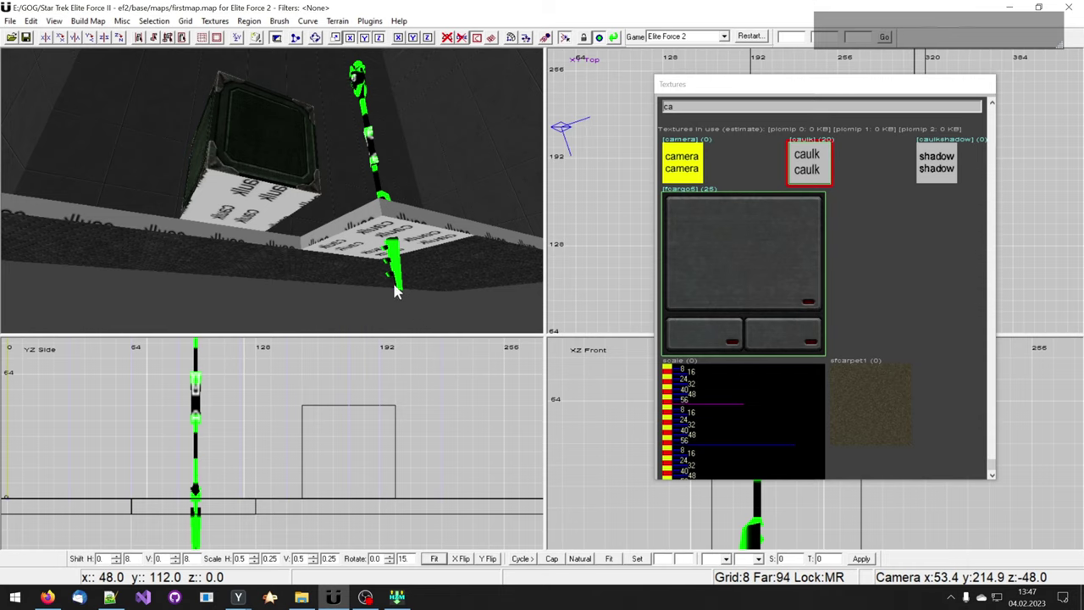
{"action": "left_click", "coordinate": [278, 256], "text": "ctrl+shift"}
{"action": "mouse_move", "coordinate": [277, 255]}
{"action": "left_mouse_down", "text": "ctrl+shift"}
{"action": "mouse_move", "coordinate": [368, 269]}
{"action": "mouse_move", "coordinate": [470, 258]}
{"action": "left_mouse_up", "text": "ctrl+shift"}
{"action": "mouse_move", "coordinate": [382, 283]}
{"action": "right_mouse_down"}
{"action": "mouse_move", "coordinate": [358, 288]}
{"action": "mouse_move", "coordinate": [256, 260]}
{"action": "right_mouse_up"}
{"action": "left_click", "coordinate": [217, 240], "text": "ctrl+shift"}
{"action": "key", "text": "Escape"}
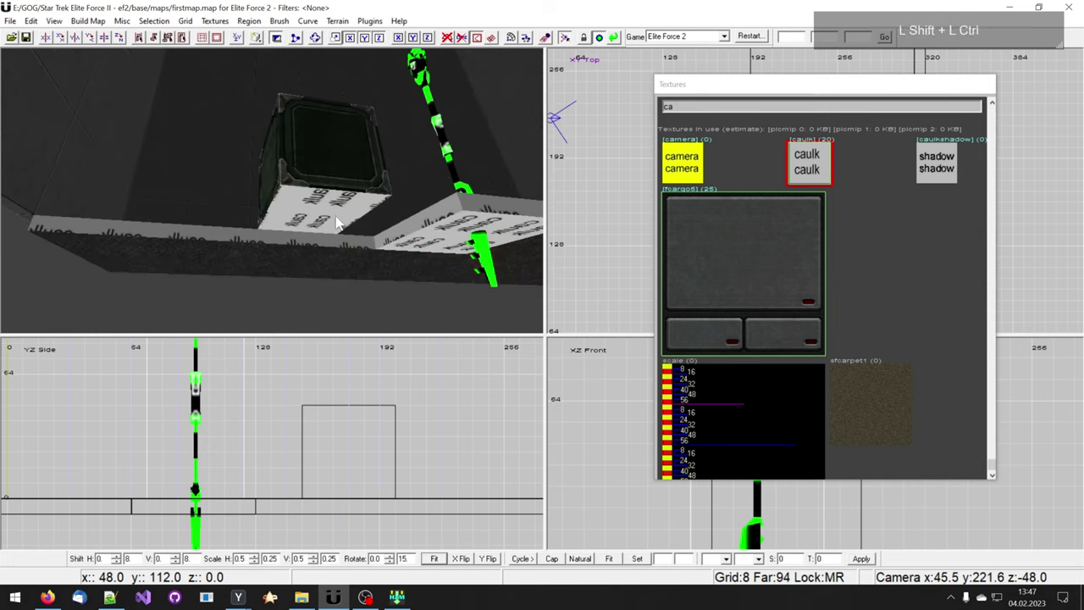
- Select the crate's caulked underside and unhide the floor pieces beneath it
{"action": "right_click_drag", "start_coordinate": [336, 222], "coordinate": [336, 222]}
{"action": "left_click", "coordinate": [266, 233], "text": "ctrl+shift"}
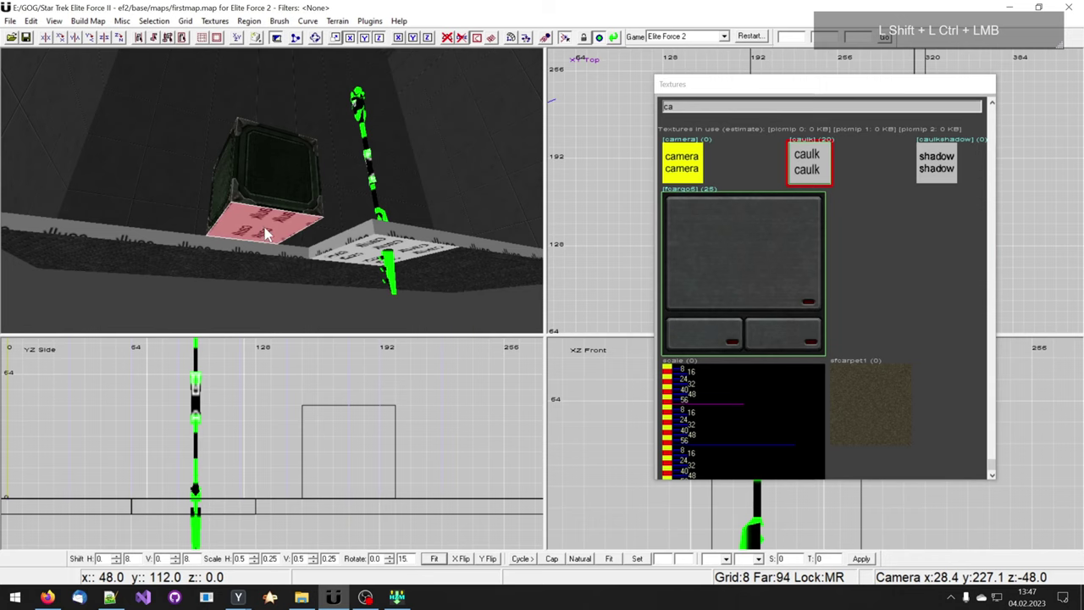
{"action": "right_click_drag", "start_coordinate": [264, 227], "coordinate": [293, 218], "text": "ctrl"}
{"action": "key", "text": "shift+h"}
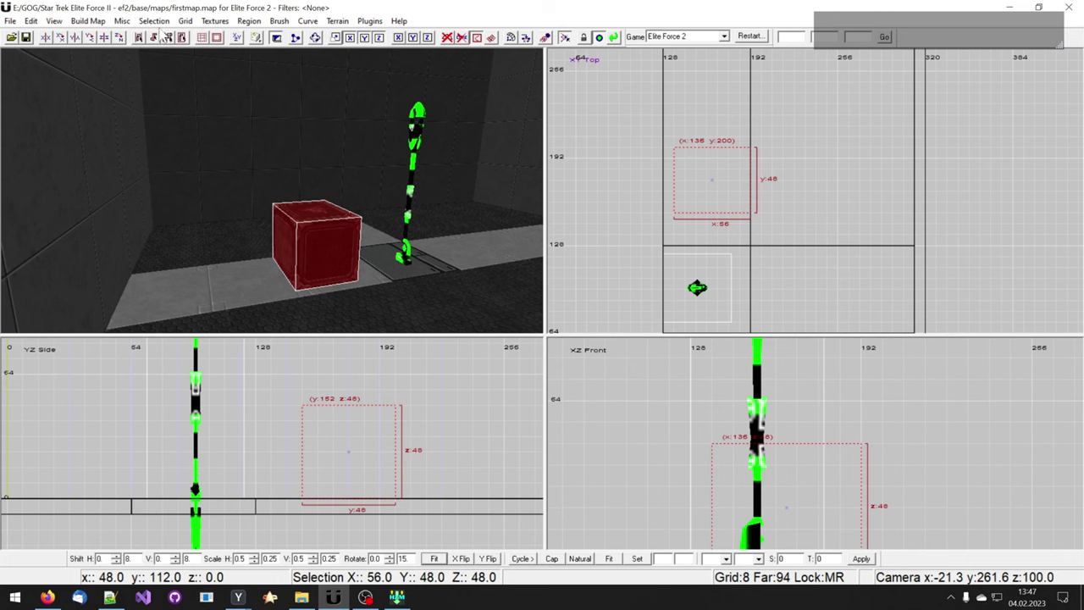
- Convert the selected crate to a detail brush
{"action": "left_click", "coordinate": [153, 21]}
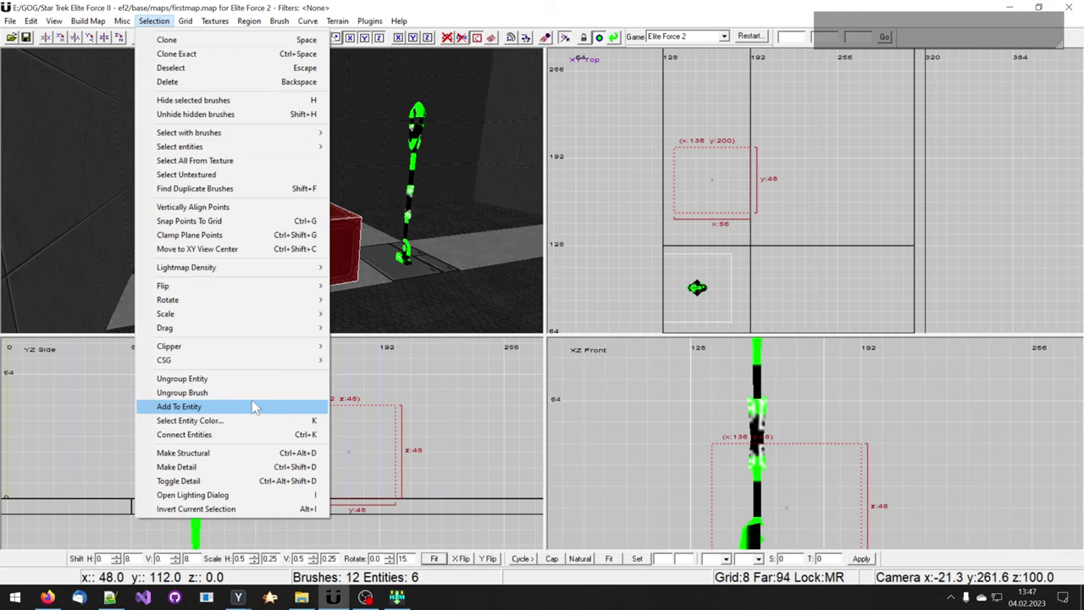
{"action": "left_click", "coordinate": [257, 467]}
{"action": "right_click_drag", "start_coordinate": [334, 257], "coordinate": [336, 247]}
{"action": "scroll", "coordinate": [712, 261], "scroll_direction": "down", "scroll_amount": 2}
{"action": "scroll", "coordinate": [708, 259], "scroll_direction": "up", "scroll_amount": 3}
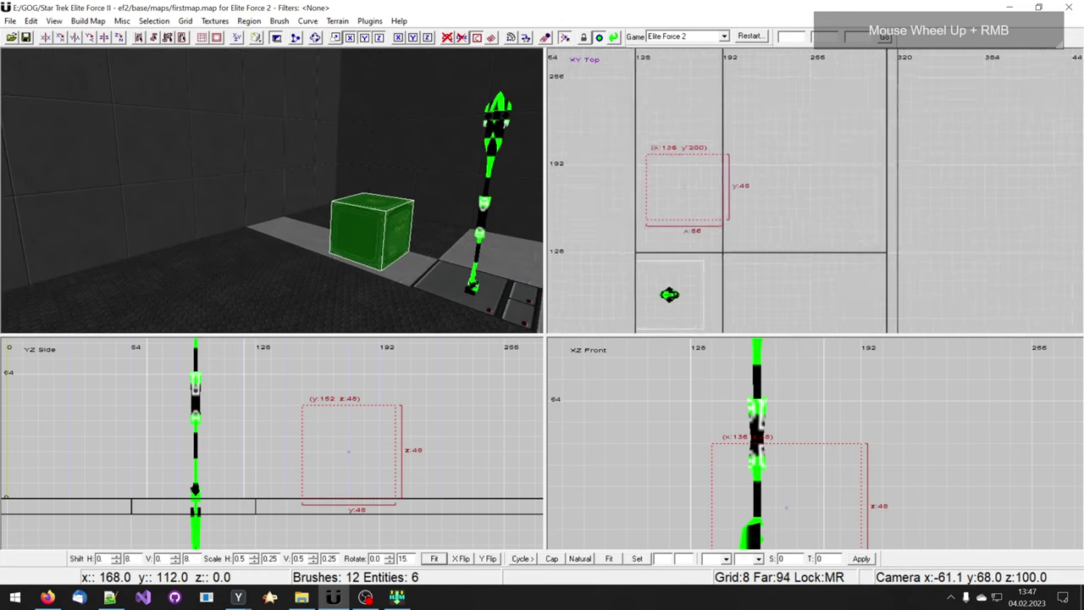
- Clone the crate three times and spread the copies over the floor around the original, ending with one at x 160, y 304
{"action": "key", "text": "space"}
{"action": "mouse_move", "coordinate": [678, 212]}
{"action": "left_mouse_down"}
{"action": "mouse_move", "coordinate": [772, 132]}
{"action": "mouse_move", "coordinate": [768, 164]}
{"action": "left_mouse_up"}
{"action": "right_click_drag", "start_coordinate": [768, 163], "coordinate": [793, 240]}
{"action": "key", "text": "space"}
{"action": "left_click_drag", "start_coordinate": [793, 241], "coordinate": [588, 166]}
{"action": "right_click_drag", "start_coordinate": [614, 169], "coordinate": [658, 248]}
{"action": "key", "text": "space"}
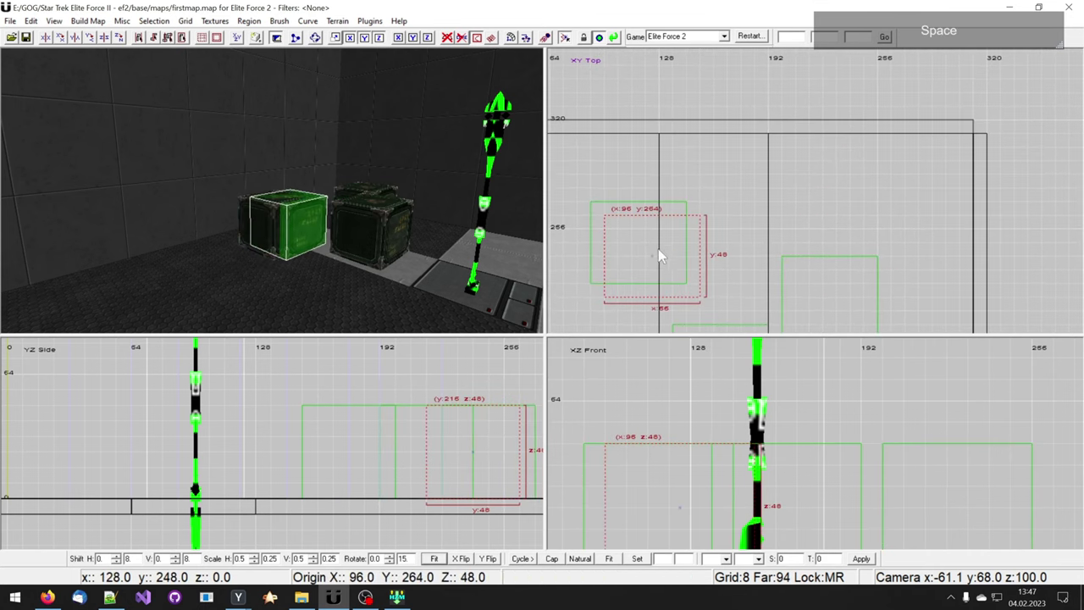
{"action": "mouse_move", "coordinate": [660, 256]}
{"action": "left_mouse_down"}
{"action": "mouse_move", "coordinate": [799, 194]}
{"action": "mouse_move", "coordinate": [771, 194]}
{"action": "left_mouse_up"}
{"action": "right_click_drag", "start_coordinate": [404, 247], "coordinate": [405, 261]}
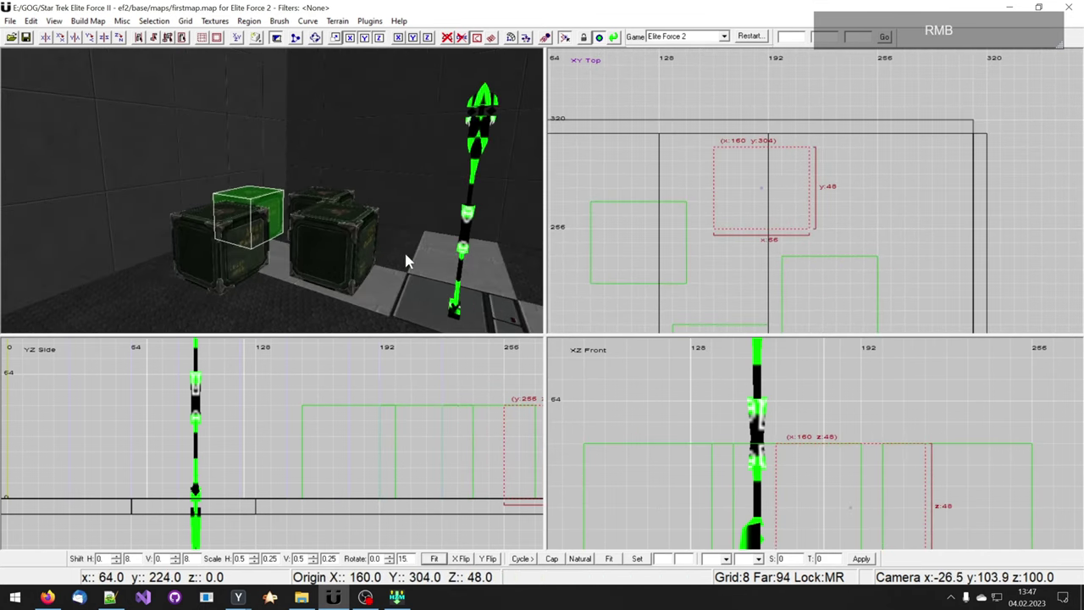
- Select all four crates, group them into one detail entity, and clear the selection
{"action": "key", "text": "Escape"}
{"action": "left_click", "coordinate": [328, 234], "text": "shift"}
{"action": "right_click_drag", "start_coordinate": [327, 233], "coordinate": [459, 328]}
{"action": "right_click_drag", "start_coordinate": [291, 263], "coordinate": [265, 246]}
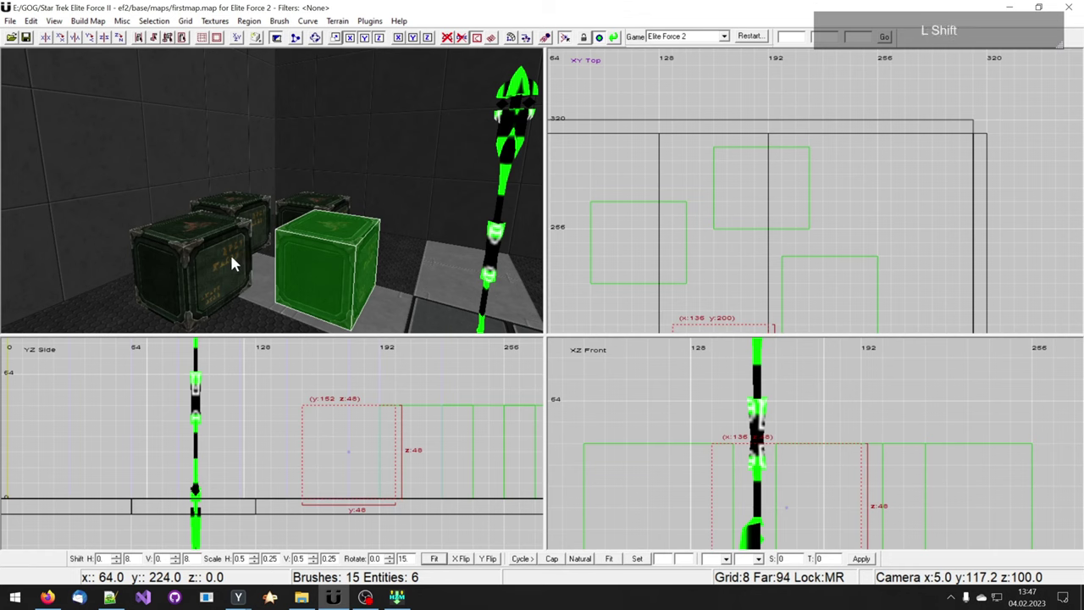
{"action": "left_click", "coordinate": [229, 251], "text": "shift"}
{"action": "left_click", "coordinate": [243, 218], "text": "shift"}
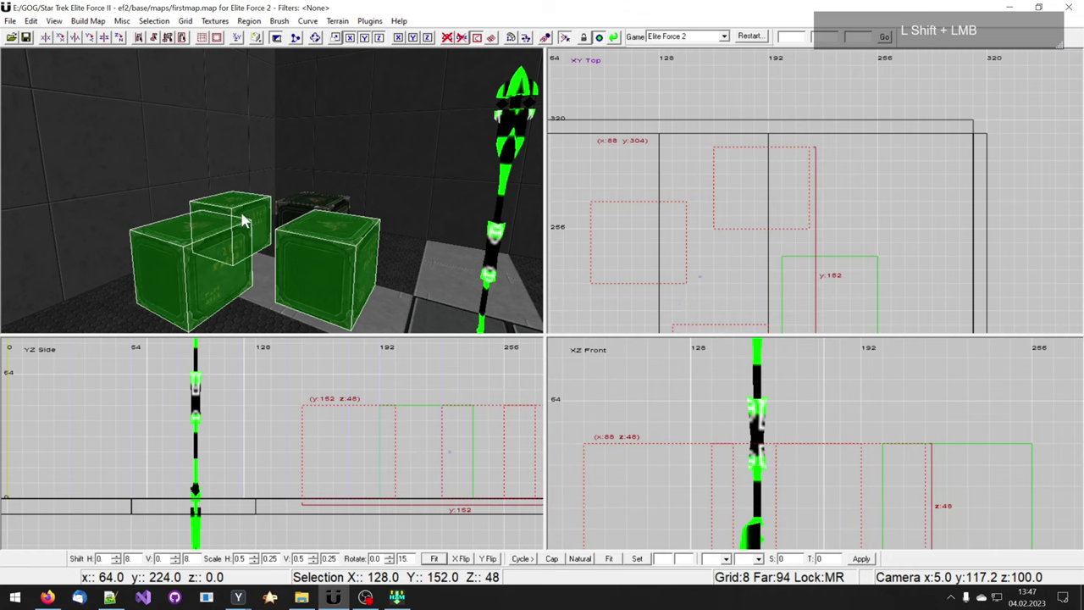
{"action": "left_click", "coordinate": [312, 211], "text": "shift"}
{"action": "right_click_drag", "start_coordinate": [313, 206], "coordinate": [308, 213]}
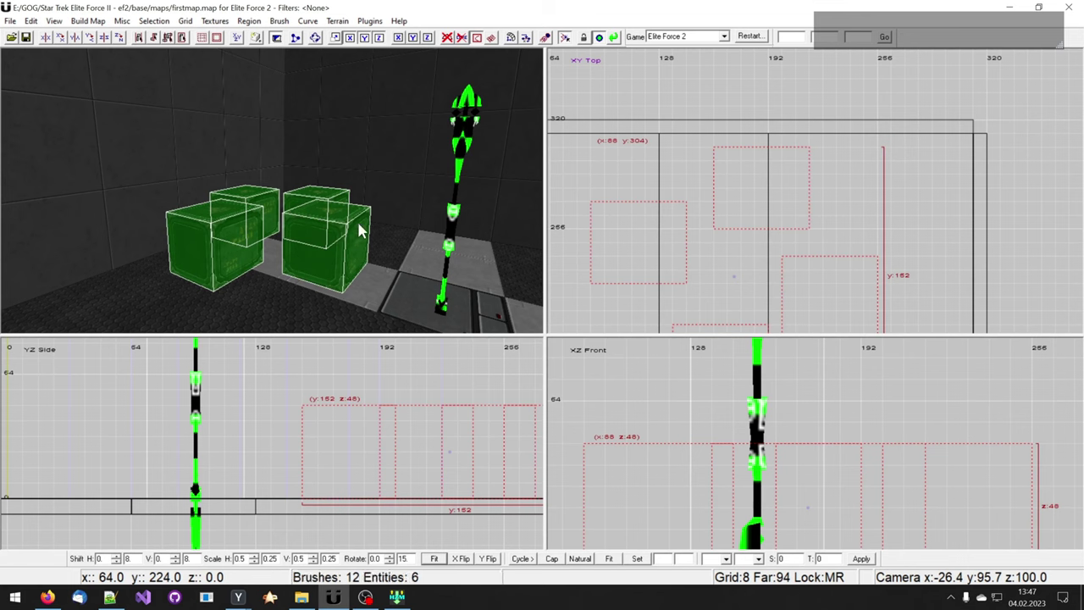
{"action": "key", "text": "n"}
{"action": "left_click", "coordinate": [739, 195]}
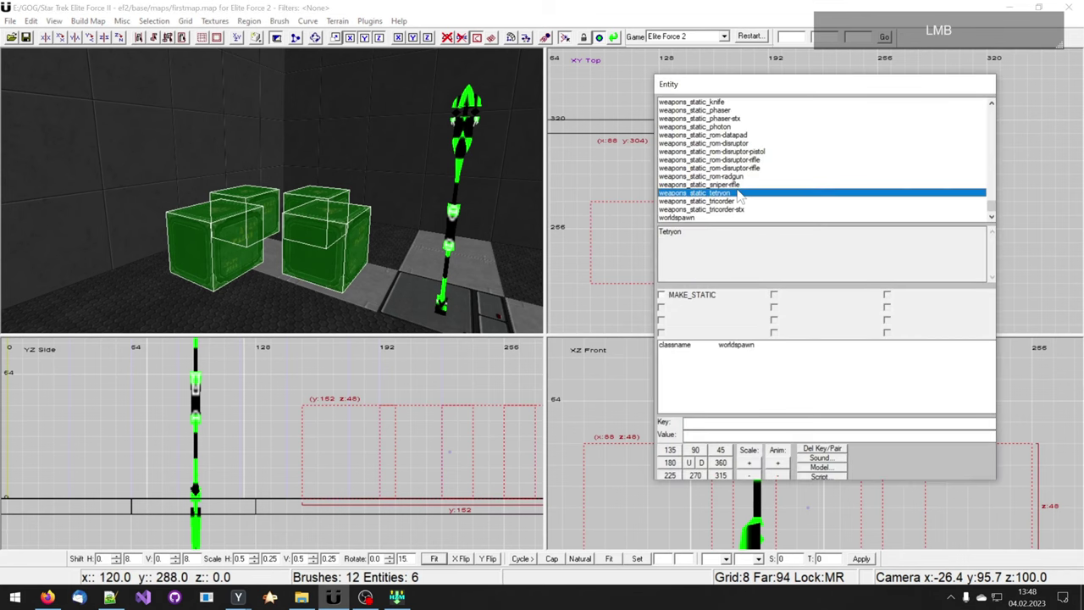
{"action": "key", "text": "e"}
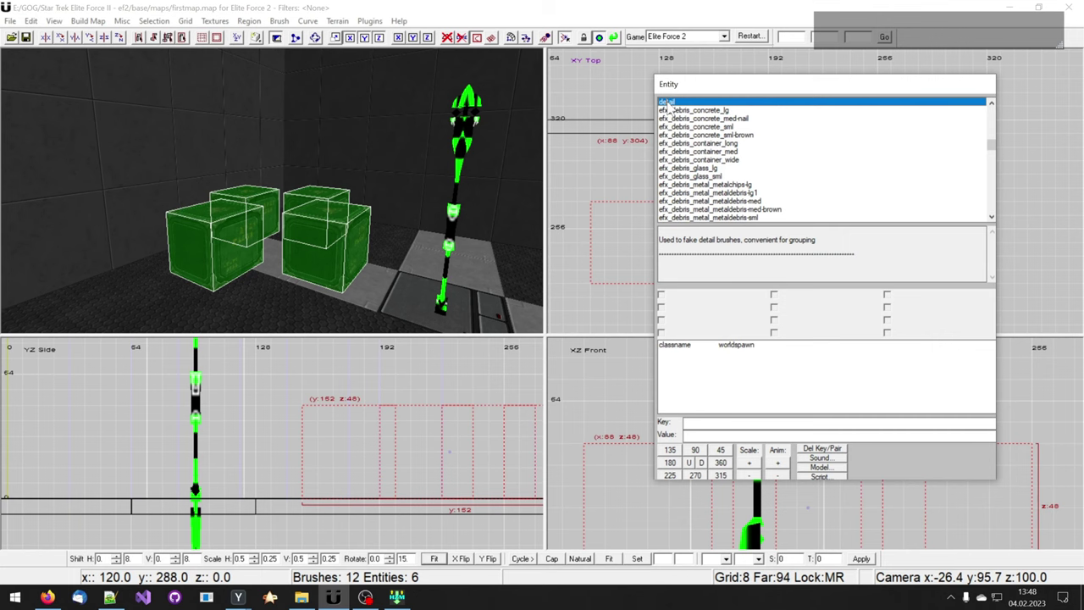
{"action": "double_click", "coordinate": [668, 102]}
{"action": "right_click_drag", "start_coordinate": [372, 213], "coordinate": [355, 238]}
{"action": "key", "text": "n"}
{"action": "key", "text": "Escape"}
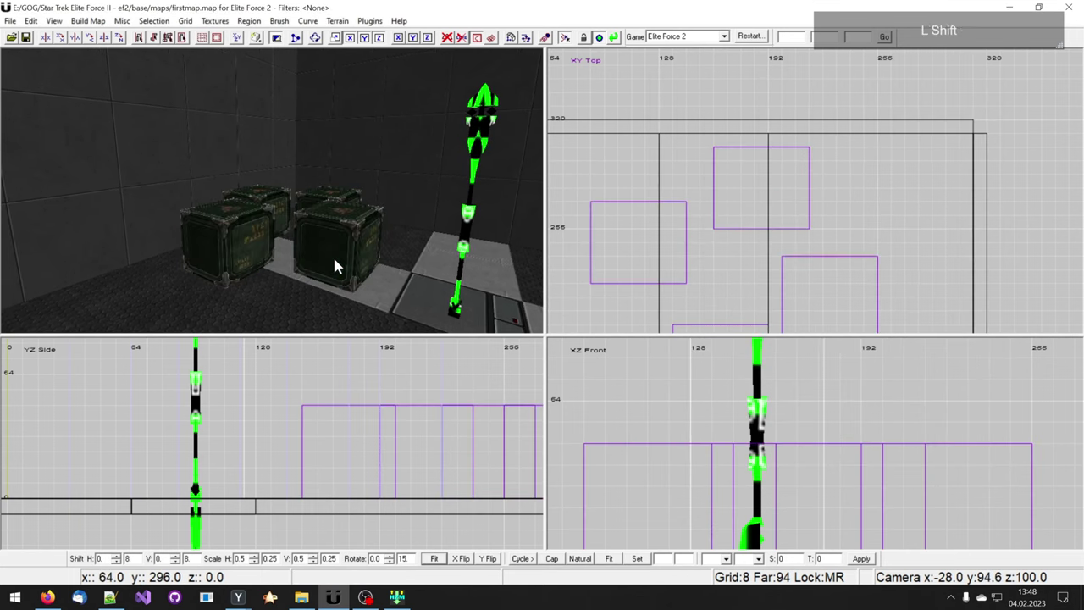
- Select a single crate and expand the selection to every crate in its detail entity
{"action": "left_click", "coordinate": [333, 255], "text": "shift"}
{"action": "key", "text": "ctrl+shift+e"}
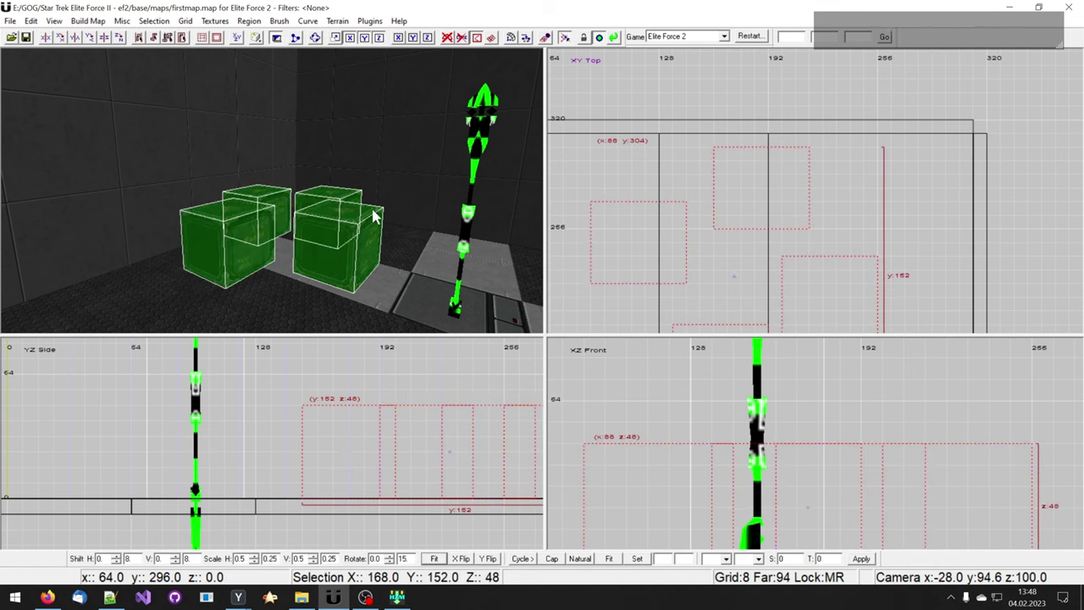
{"action": "key", "text": "Escape"}
{"action": "left_click", "coordinate": [237, 273], "text": "shift"}
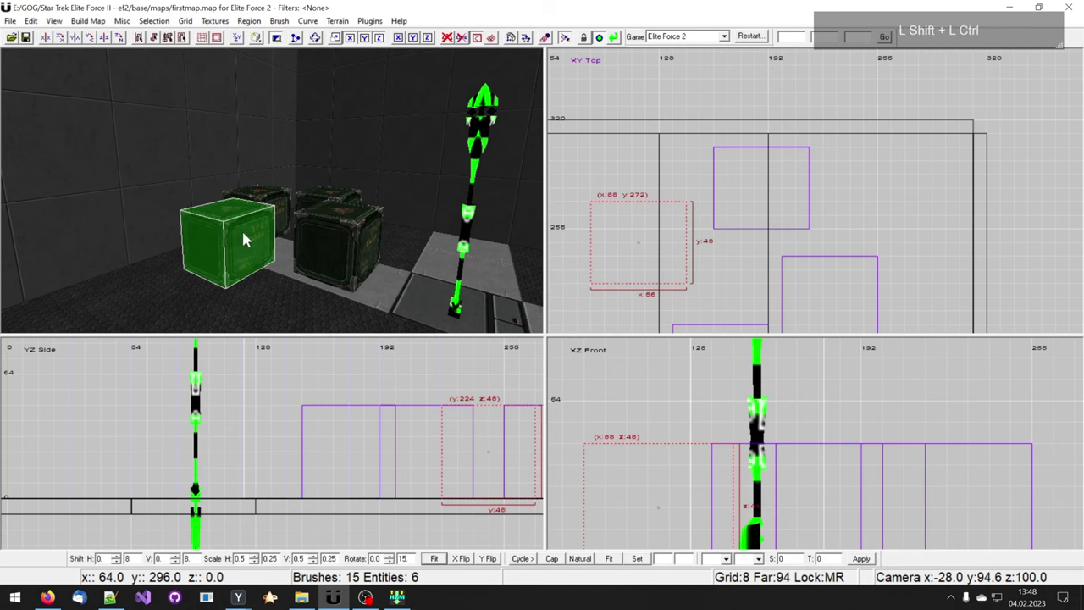
{"action": "key", "text": "ctrl+shift+e"}
{"action": "right_click", "coordinate": [300, 224]}
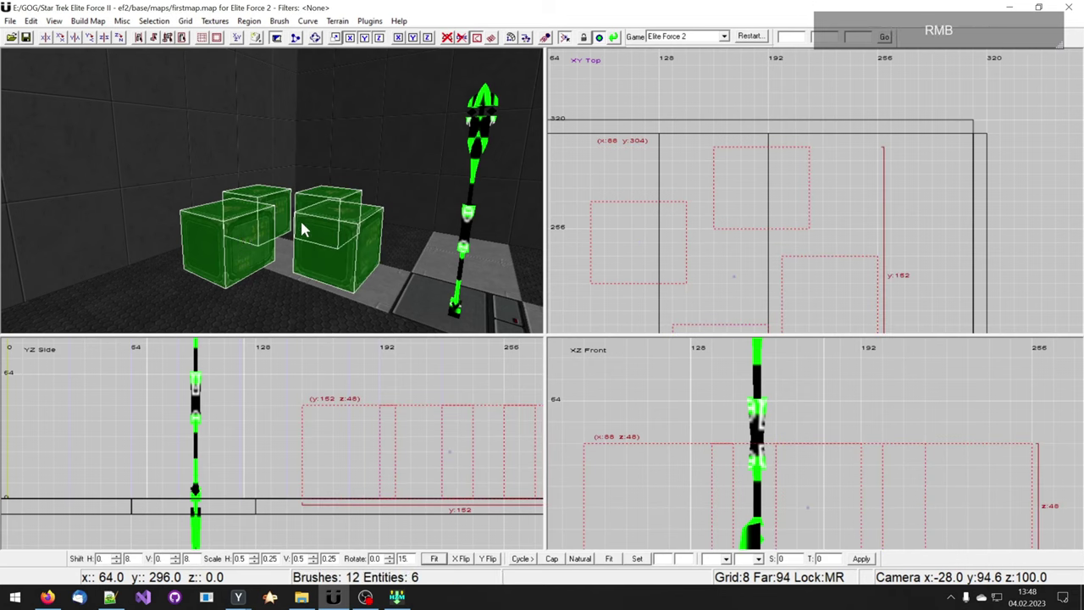
- Move the whole crate group 8 units in negative X and Y in the top view, to x 80, y 296
{"action": "right_click_drag", "start_coordinate": [676, 201], "coordinate": [666, 78]}
{"action": "scroll", "coordinate": [675, 202], "scroll_direction": "down", "scroll_amount": 2}
{"action": "right_click_drag", "start_coordinate": [797, 168], "coordinate": [797, 166]}
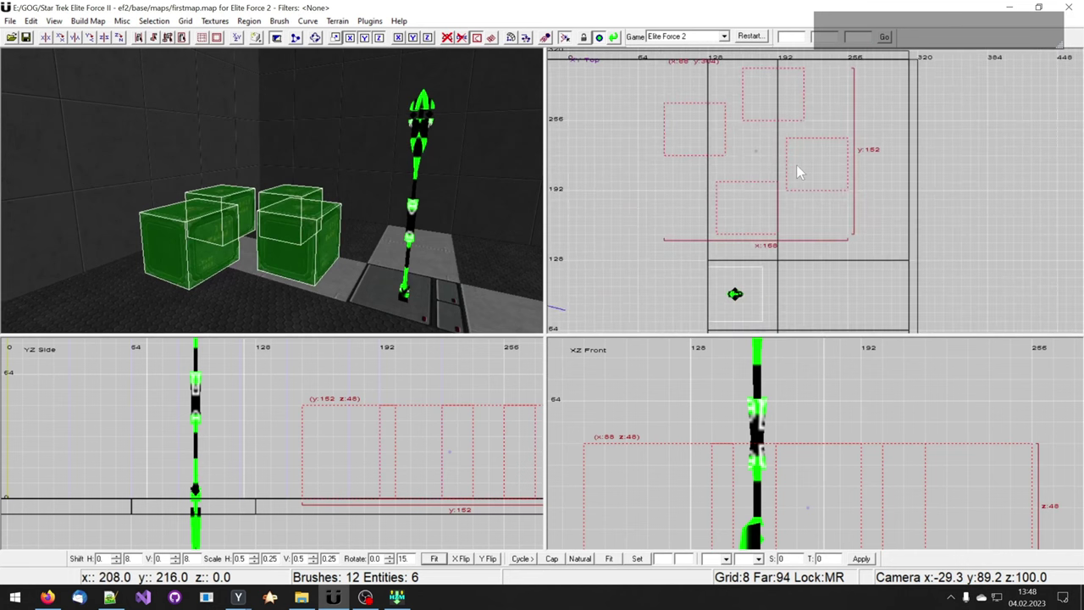
{"action": "left_click_drag", "start_coordinate": [773, 116], "coordinate": [760, 111]}
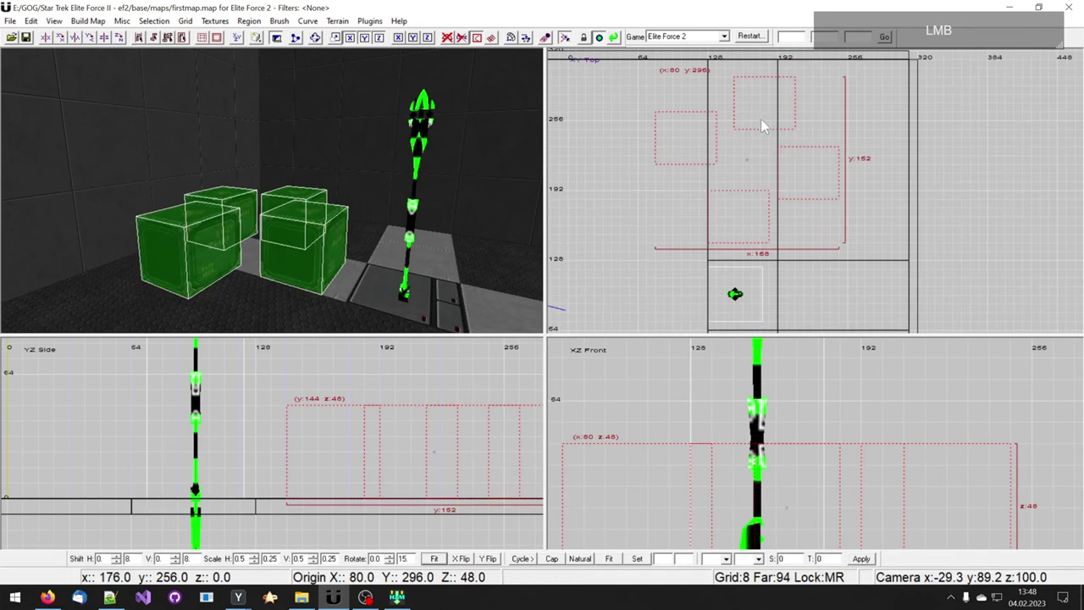
{"action": "mouse_move", "coordinate": [765, 151]}
{"action": "left_mouse_down"}
{"action": "mouse_move", "coordinate": [748, 135]}
{"action": "mouse_move", "coordinate": [720, 180]}
{"action": "mouse_move", "coordinate": [790, 170]}
{"action": "mouse_move", "coordinate": [740, 161]}
{"action": "left_mouse_up"}
{"action": "key", "text": "ctrl+z"}
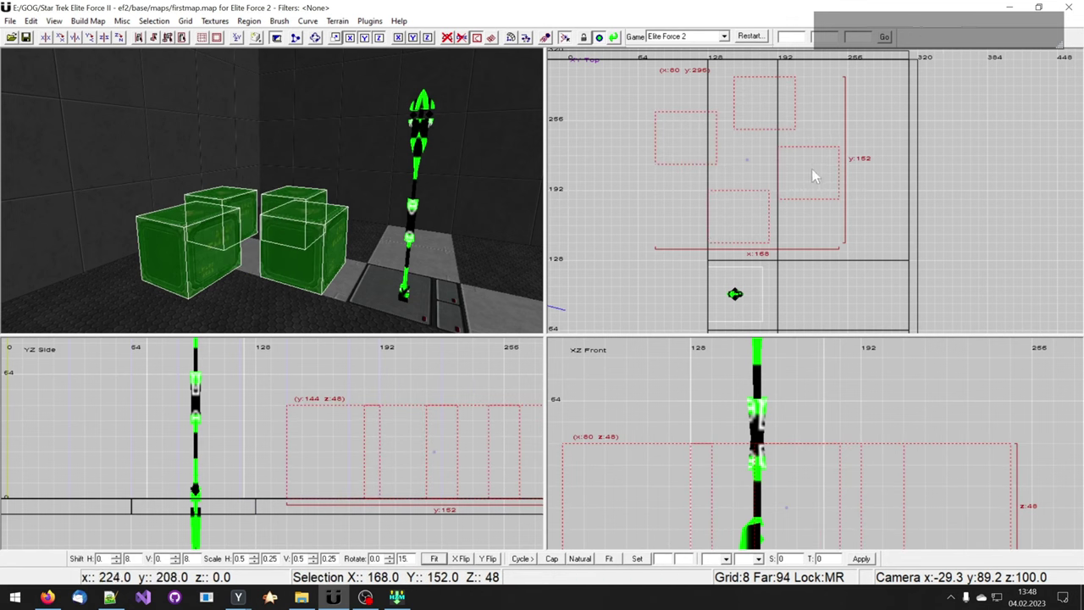
{"action": "mouse_move", "coordinate": [813, 170]}
{"action": "left_mouse_down"}
{"action": "mouse_move", "coordinate": [852, 166]}
{"action": "mouse_move", "coordinate": [822, 152]}
{"action": "mouse_move", "coordinate": [831, 176]}
{"action": "mouse_move", "coordinate": [826, 151]}
{"action": "mouse_move", "coordinate": [814, 170]}
{"action": "left_mouse_up"}
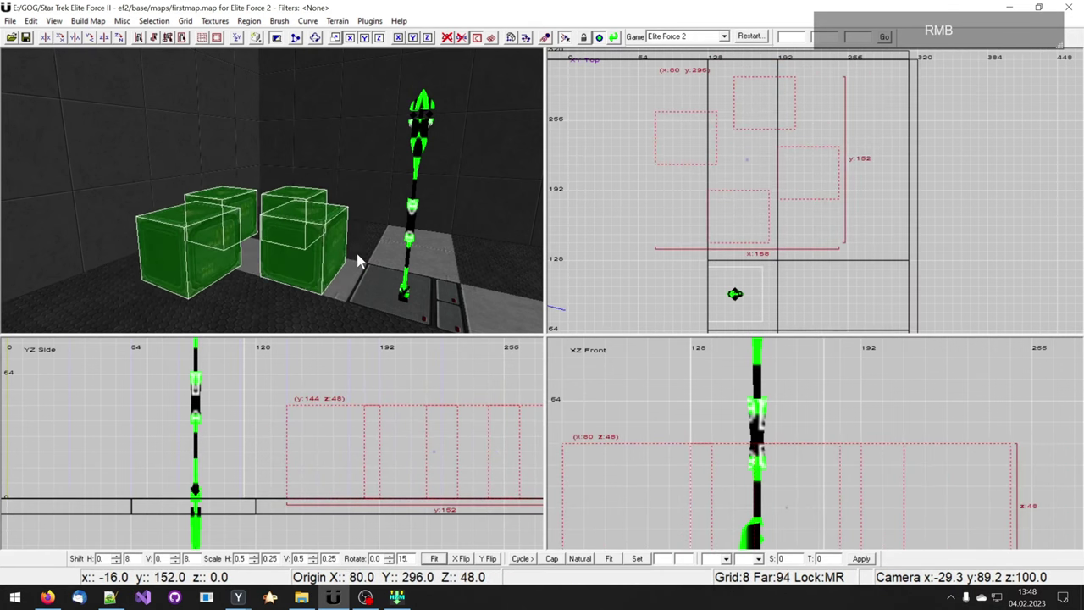